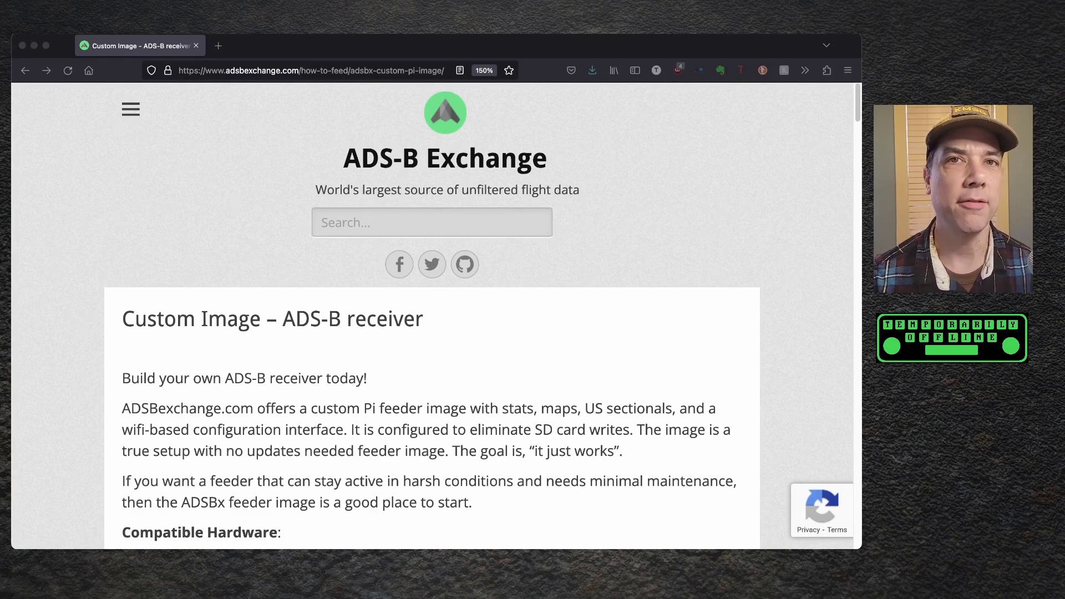
- Scroll the Custom Image page down to Download Links, which lists adsbx-8.2.220910.zip
{"action": "scroll", "coordinate": [523, 333], "scroll_direction": "down", "scroll_amount": 3}
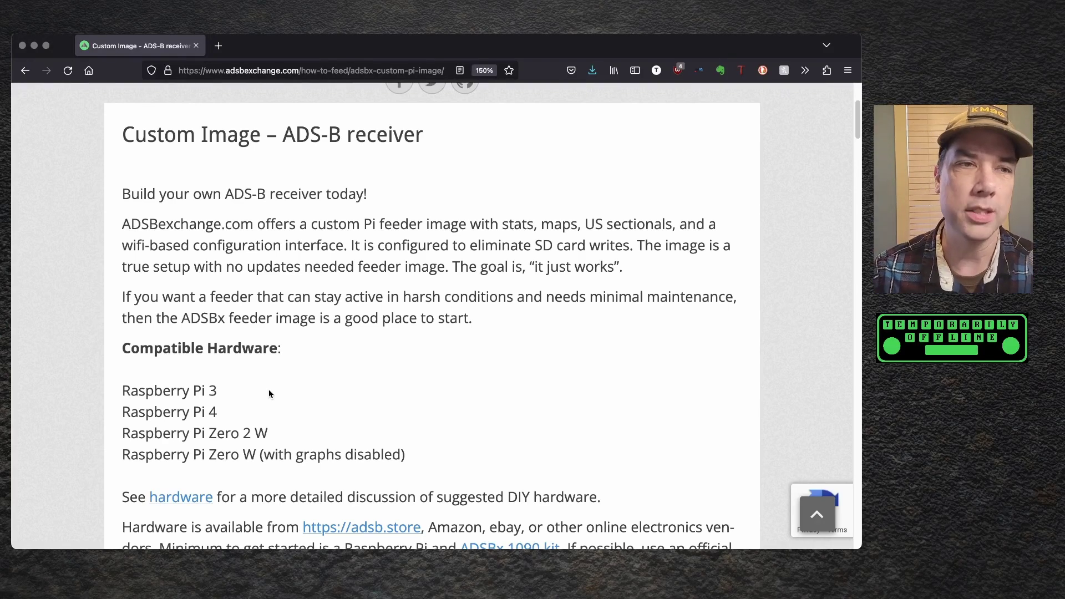
{"action": "scroll", "coordinate": [345, 383], "scroll_direction": "down", "scroll_amount": 5}
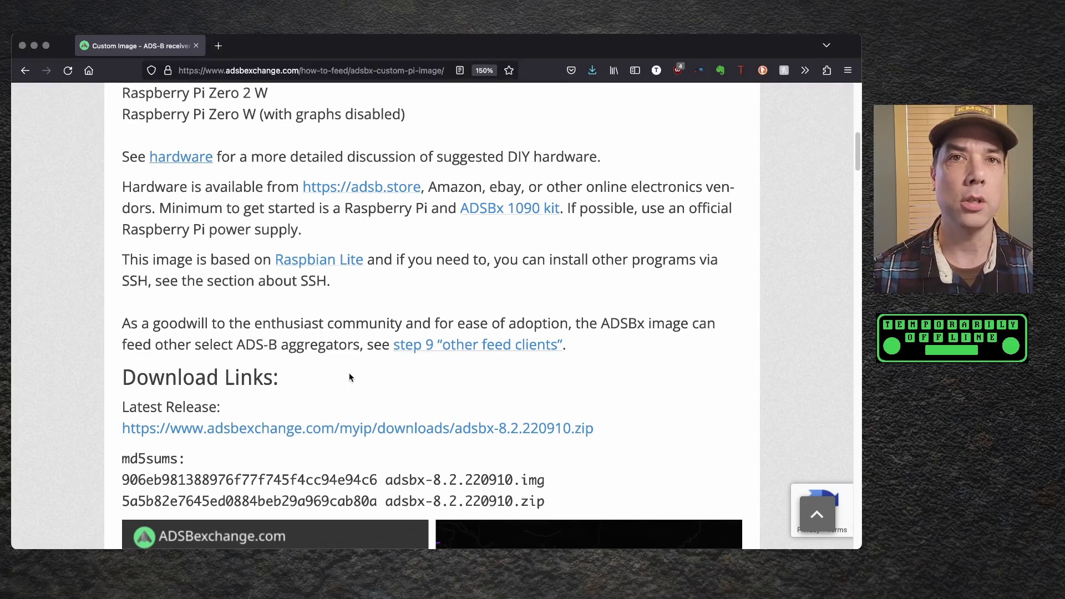
- Start the adsbx-8.2.220910.zip Latest Release download, then cancel it because it is already saved
{"action": "scroll", "coordinate": [350, 377], "scroll_direction": "down", "scroll_amount": 1}
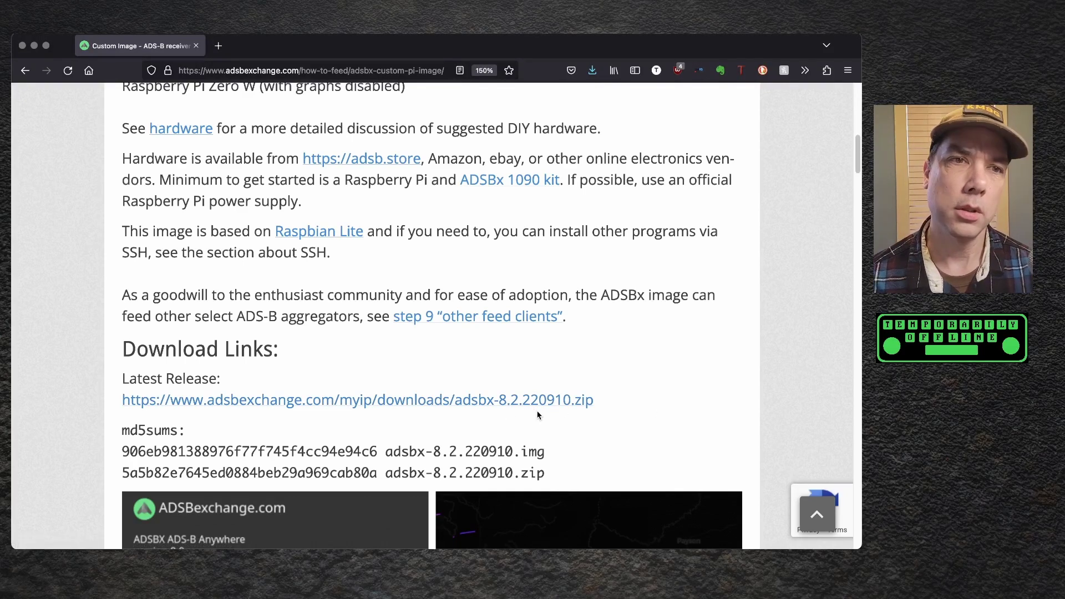
{"action": "left_click", "coordinate": [495, 401]}
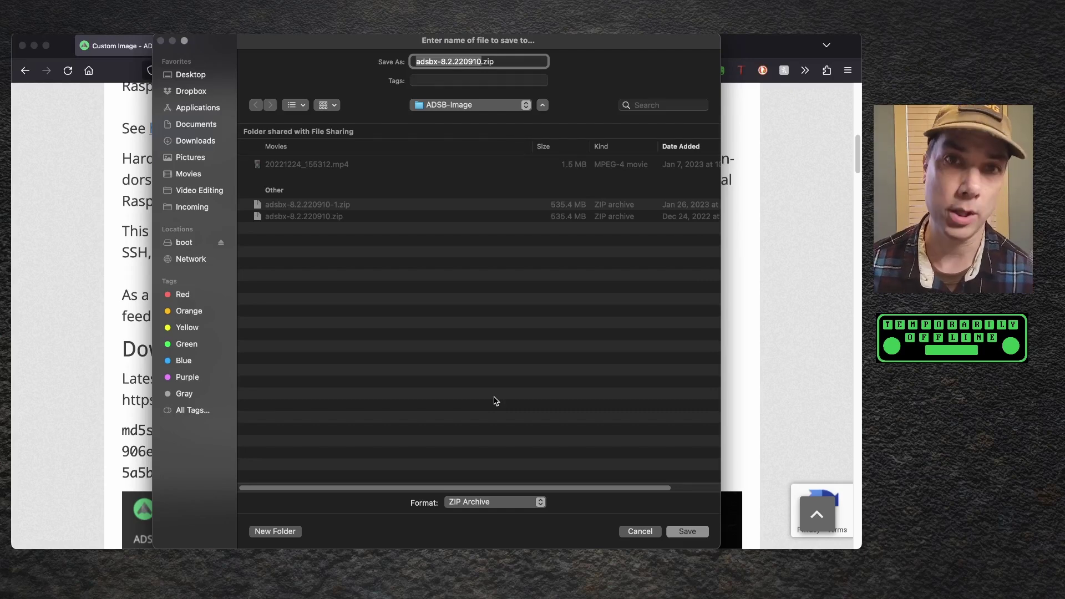
{"action": "left_click", "coordinate": [640, 531]}
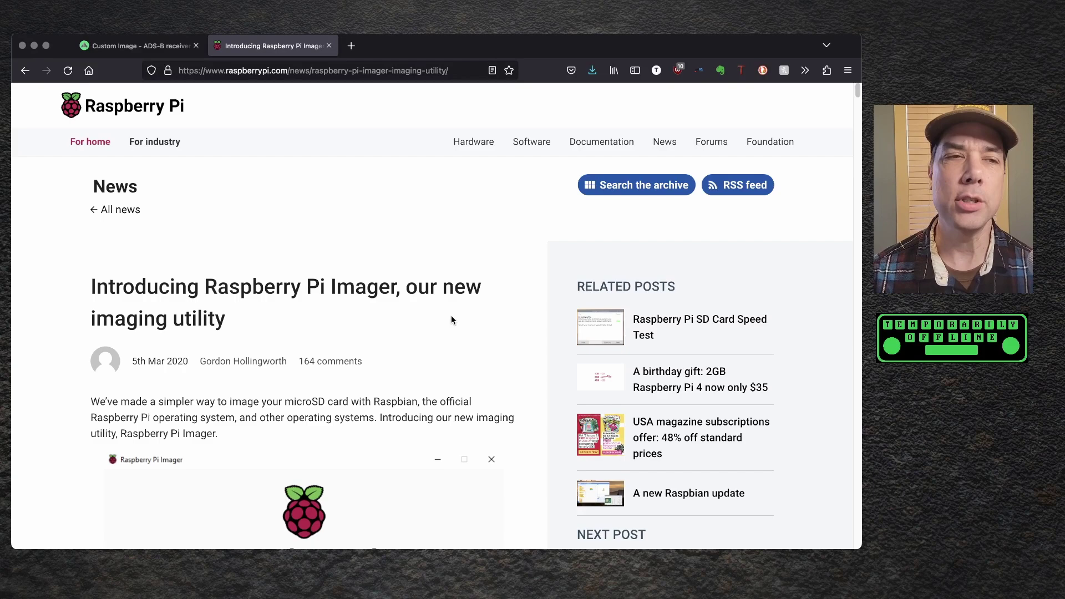
- Go to the Raspberry Pi Software page and scroll to the Install Raspberry Pi OS section
{"action": "scroll", "coordinate": [451, 315], "scroll_direction": "down", "scroll_amount": 6}
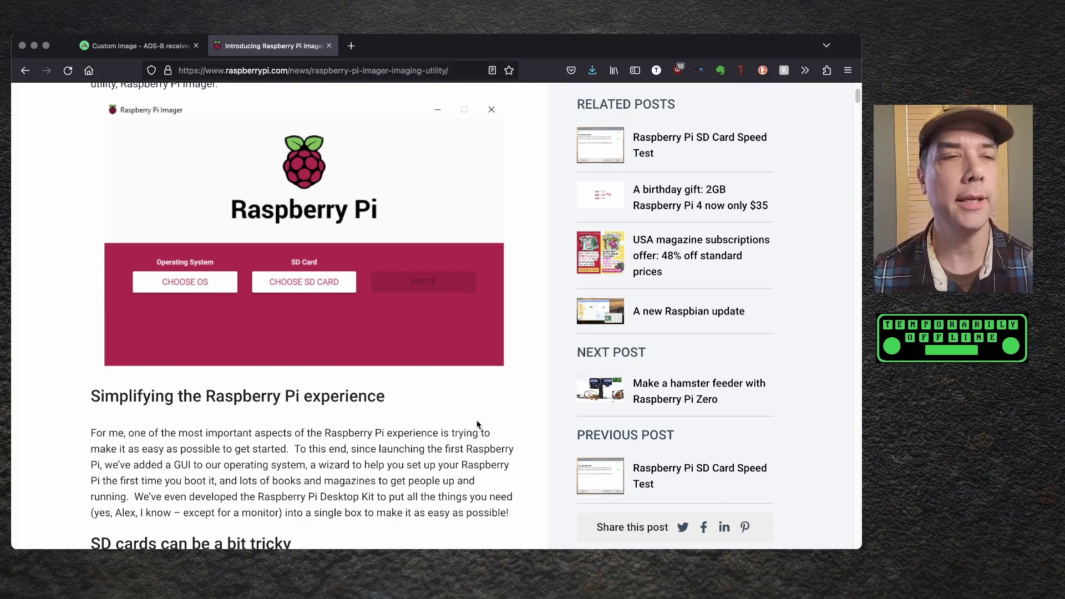
{"action": "scroll", "coordinate": [476, 432], "scroll_direction": "up", "scroll_amount": 6}
{"action": "left_click", "coordinate": [534, 149]}
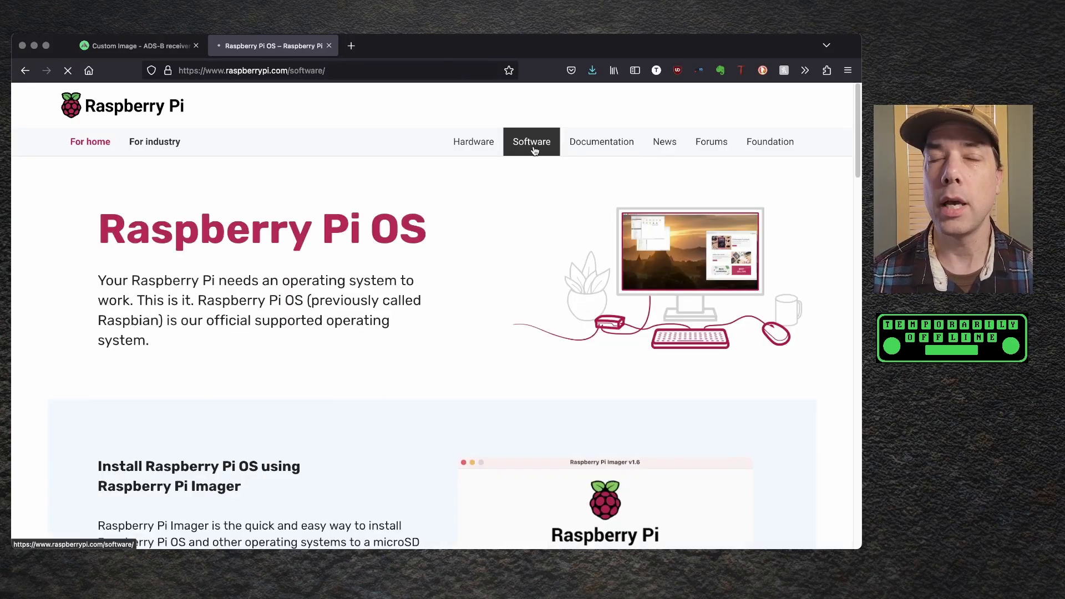
{"action": "scroll", "coordinate": [461, 264], "scroll_direction": "down", "scroll_amount": 5}
{"action": "scroll", "coordinate": [224, 399], "scroll_direction": "down", "scroll_amount": 1}
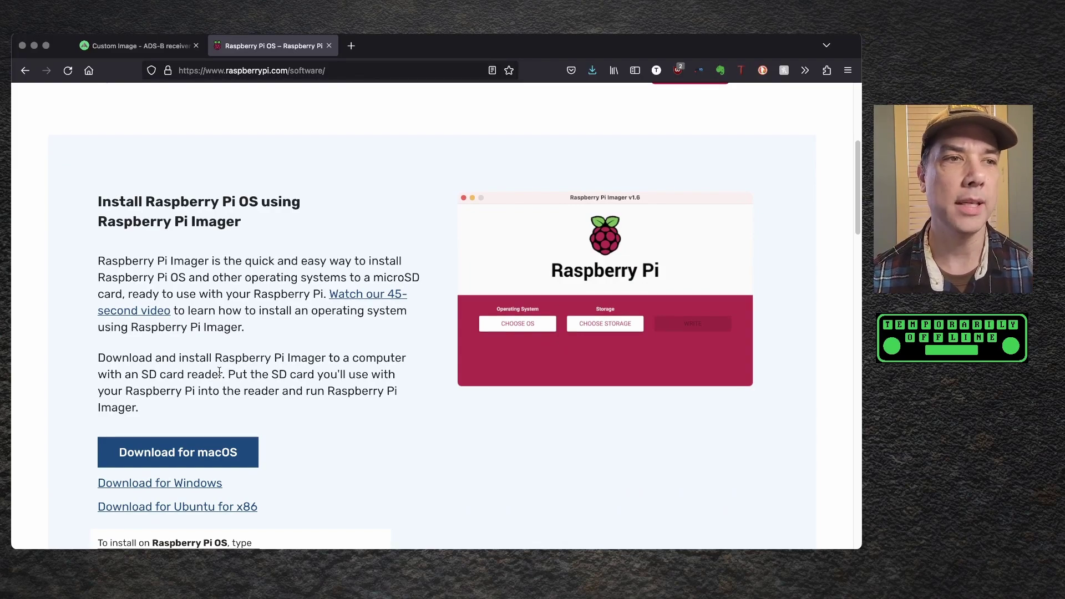
{"action": "scroll", "coordinate": [219, 372], "scroll_direction": "down", "scroll_amount": 1}
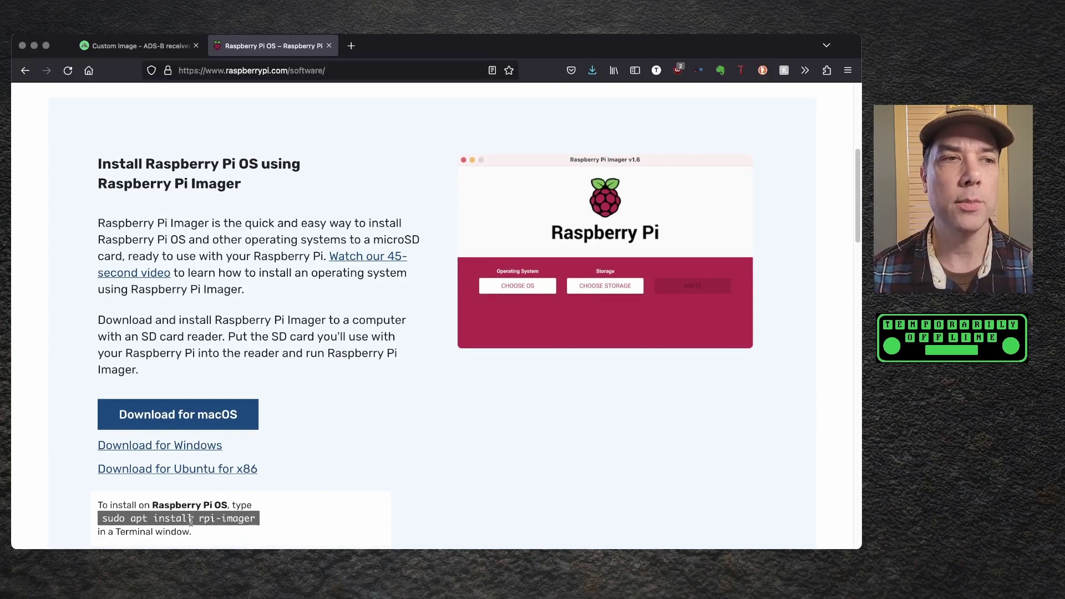
{"action": "scroll", "coordinate": [288, 502], "scroll_direction": "down", "scroll_amount": 1}
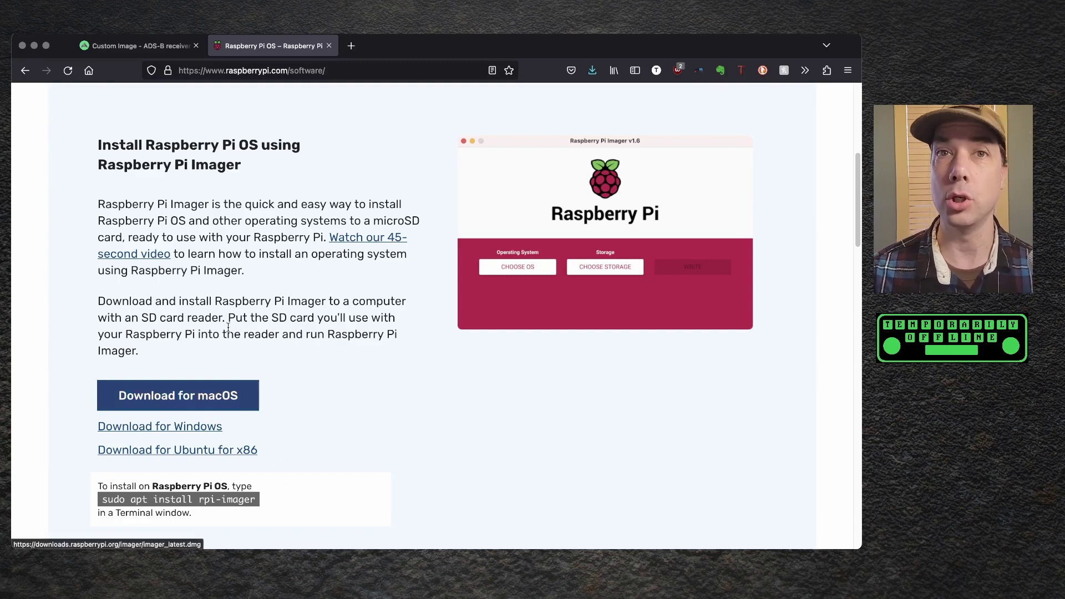
- Download imager_1.7.3.dmg for macOS and copy Raspberry Pi Imager into Applications, replacing the old copy
{"action": "left_click", "coordinate": [200, 401]}
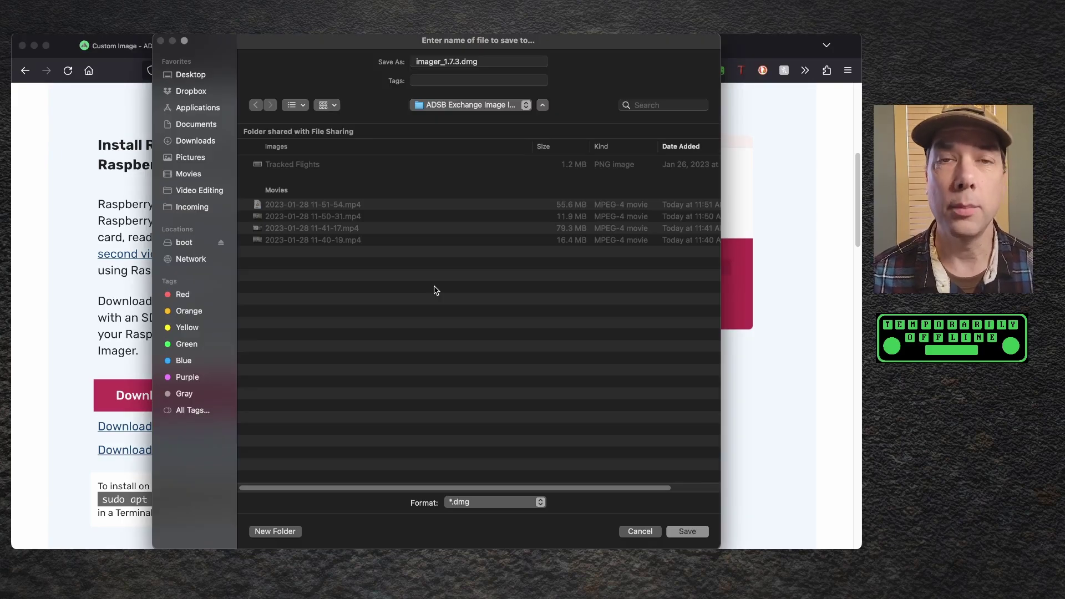
{"action": "left_click", "coordinate": [687, 531]}
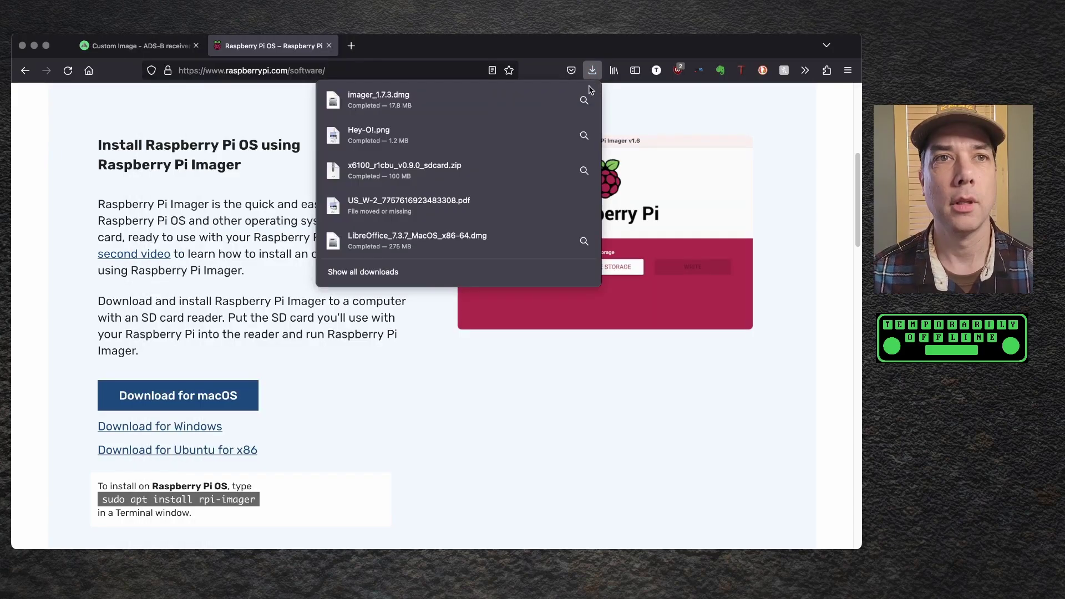
{"action": "left_click", "coordinate": [490, 114]}
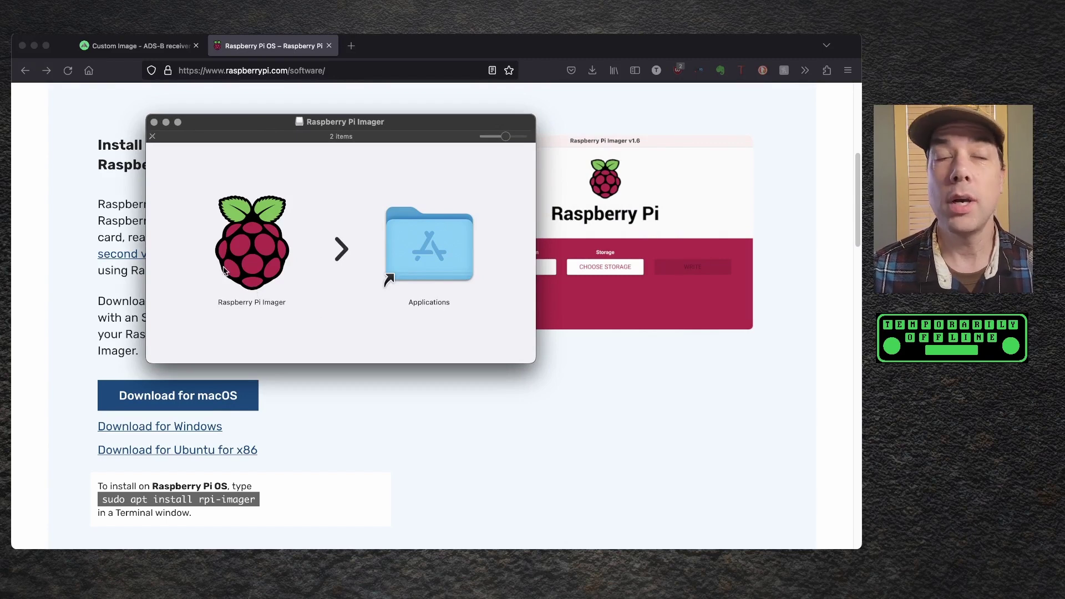
{"action": "left_click_drag", "start_coordinate": [232, 246], "coordinate": [387, 308]}
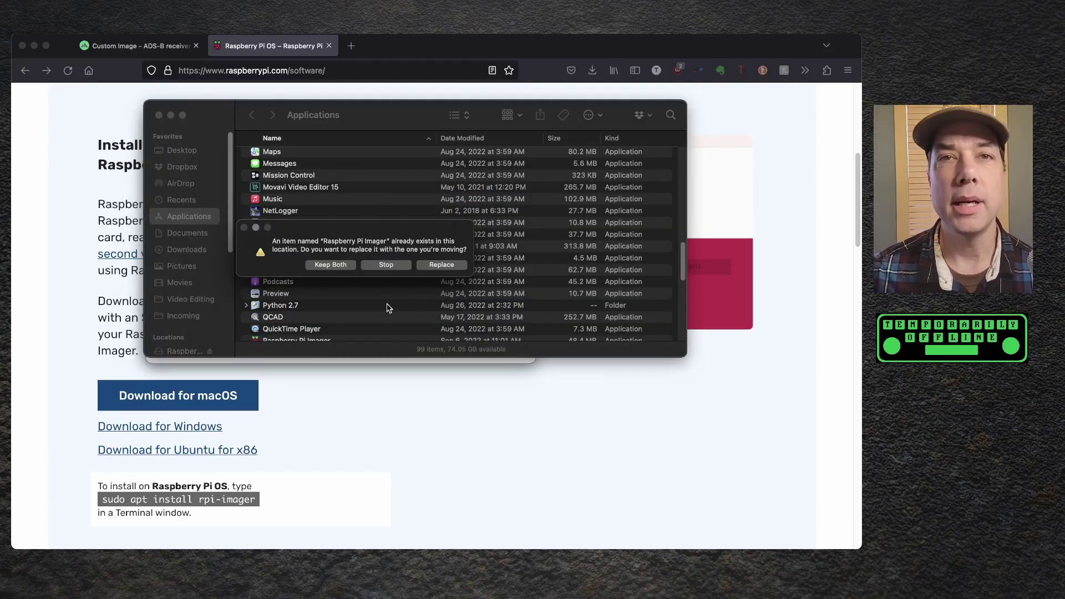
{"action": "left_click", "coordinate": [443, 266]}
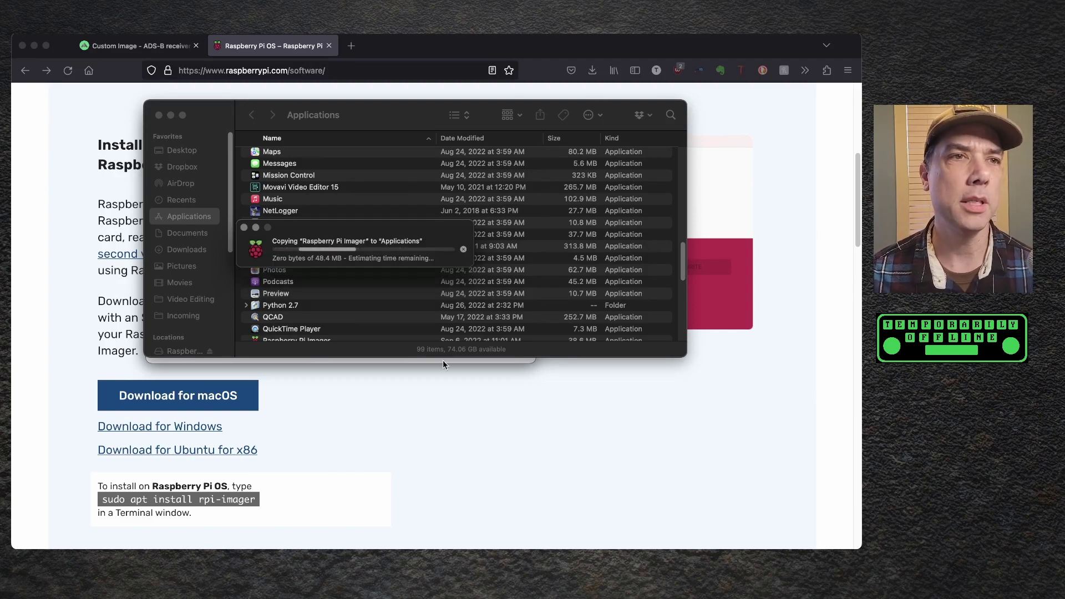
- Launch Raspberry Pi Imager through Spotlight and allow the downloaded app to open
{"action": "key", "text": "super+w"}
{"action": "key", "text": "super+space"}
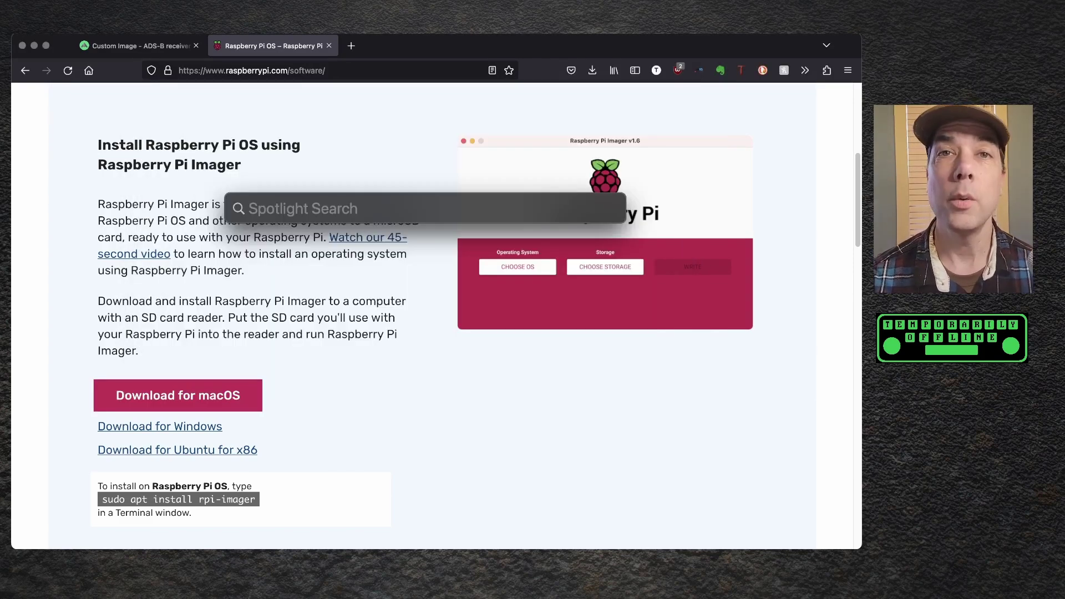
{"action": "type", "text": "raspberr"}
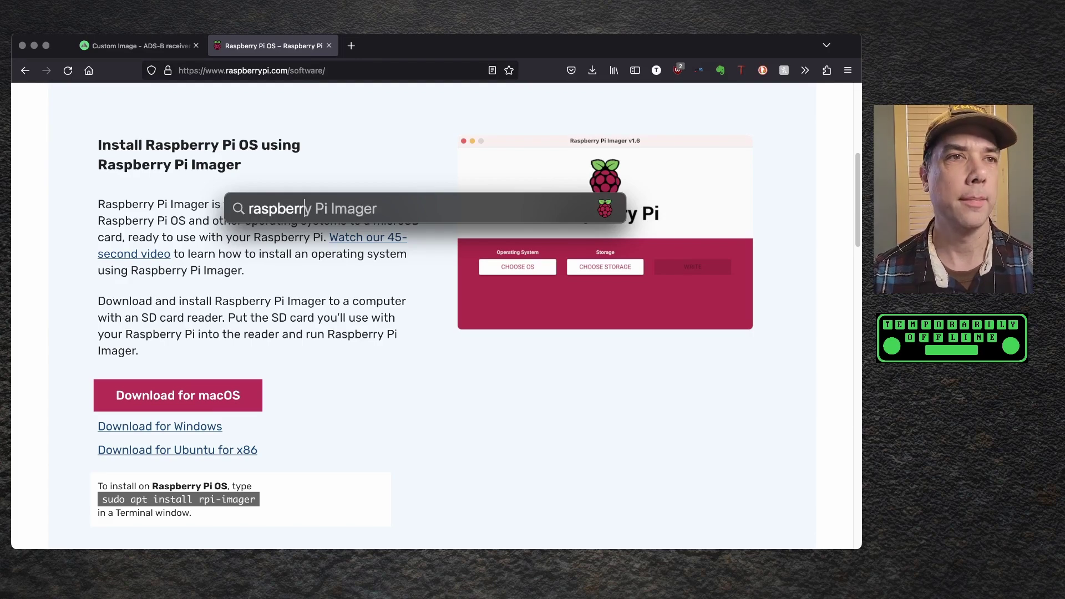
{"action": "type", "text": "y pi imager"}
{"action": "key", "text": "Return"}
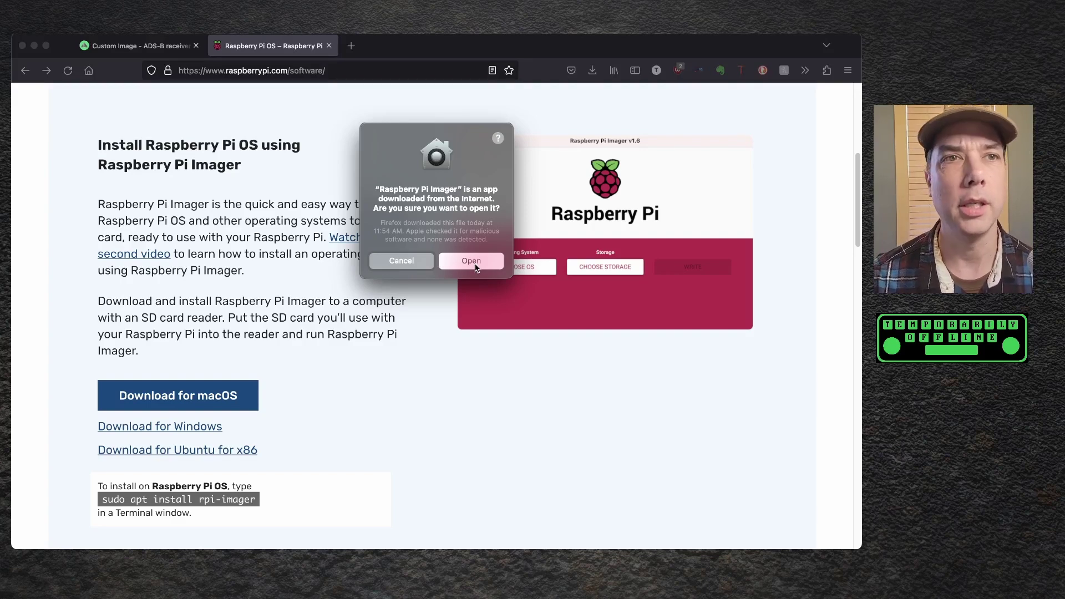
{"action": "left_click", "coordinate": [476, 267]}
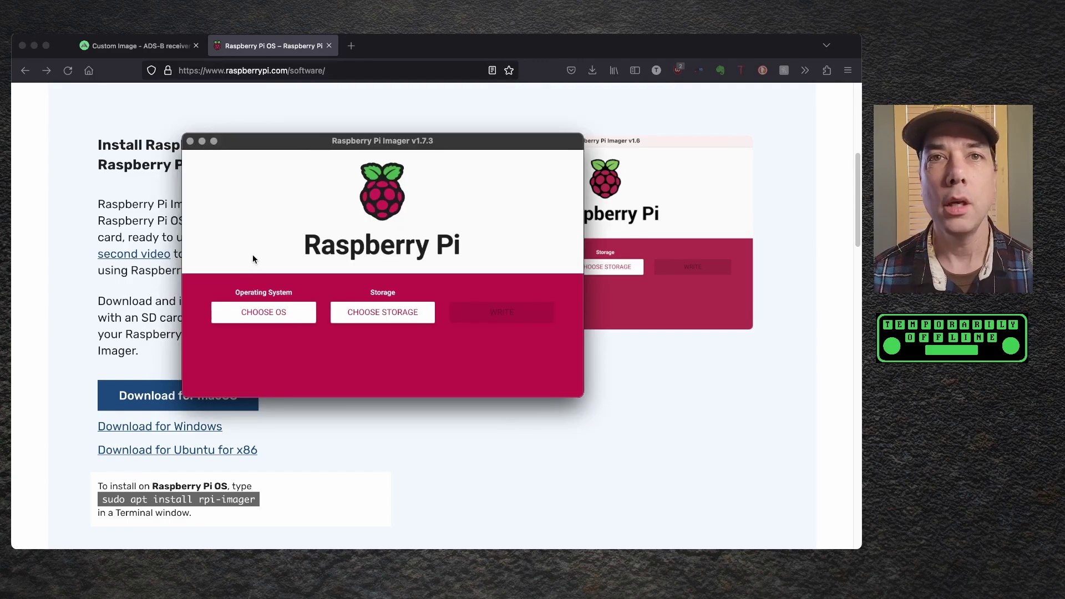
- Choose the custom image adsbx-8.2.220910.zip as the operating system
{"action": "left_click", "coordinate": [261, 316]}
{"action": "scroll", "coordinate": [370, 305], "scroll_direction": "down", "scroll_amount": 4}
{"action": "scroll", "coordinate": [370, 305], "scroll_direction": "down", "scroll_amount": 2}
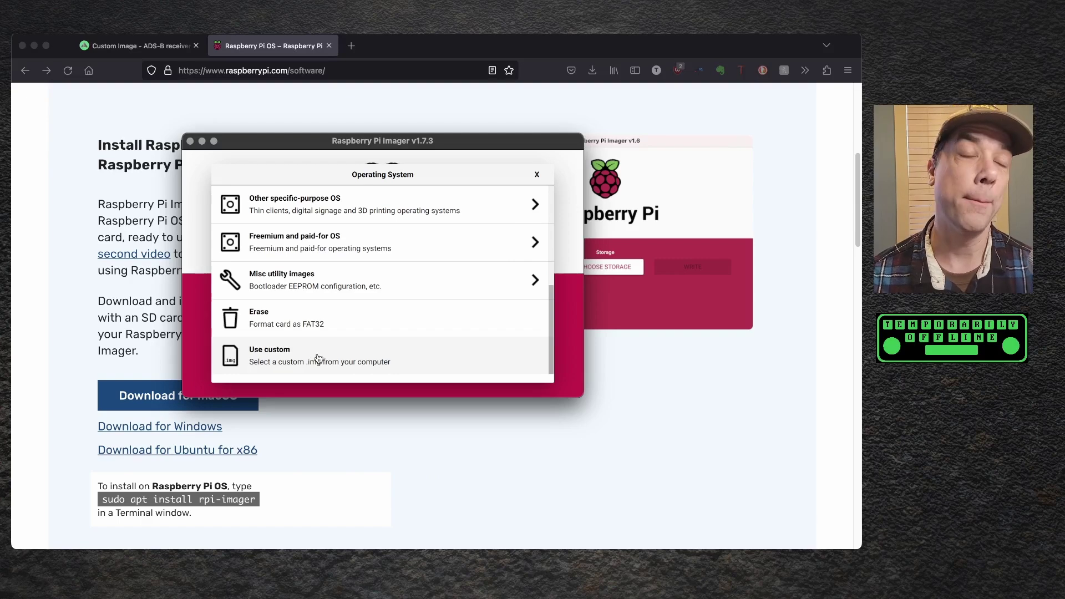
{"action": "left_click", "coordinate": [318, 358]}
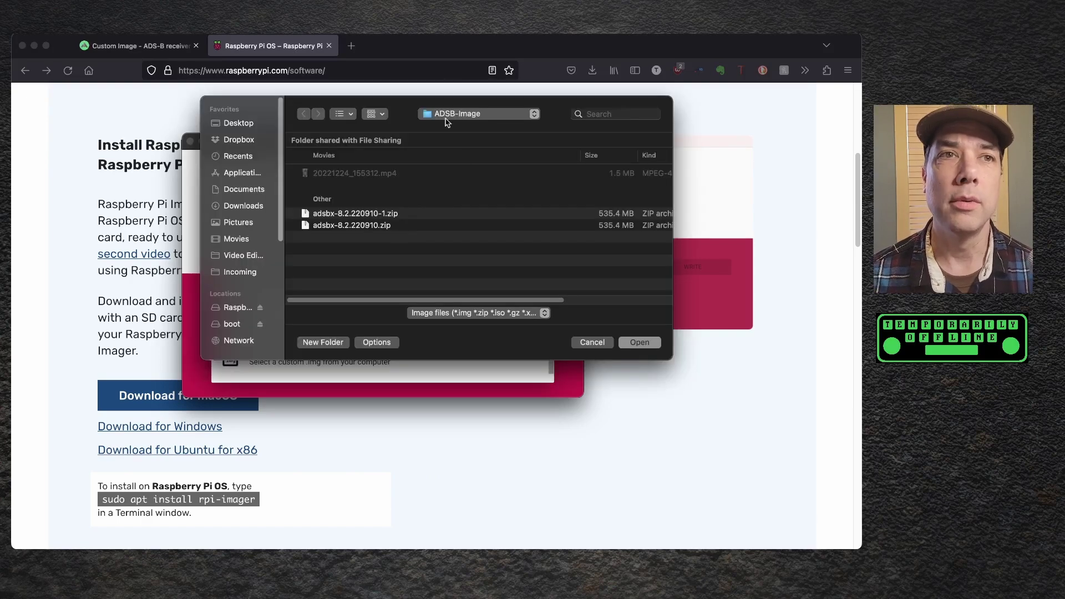
{"action": "left_click", "coordinate": [362, 226]}
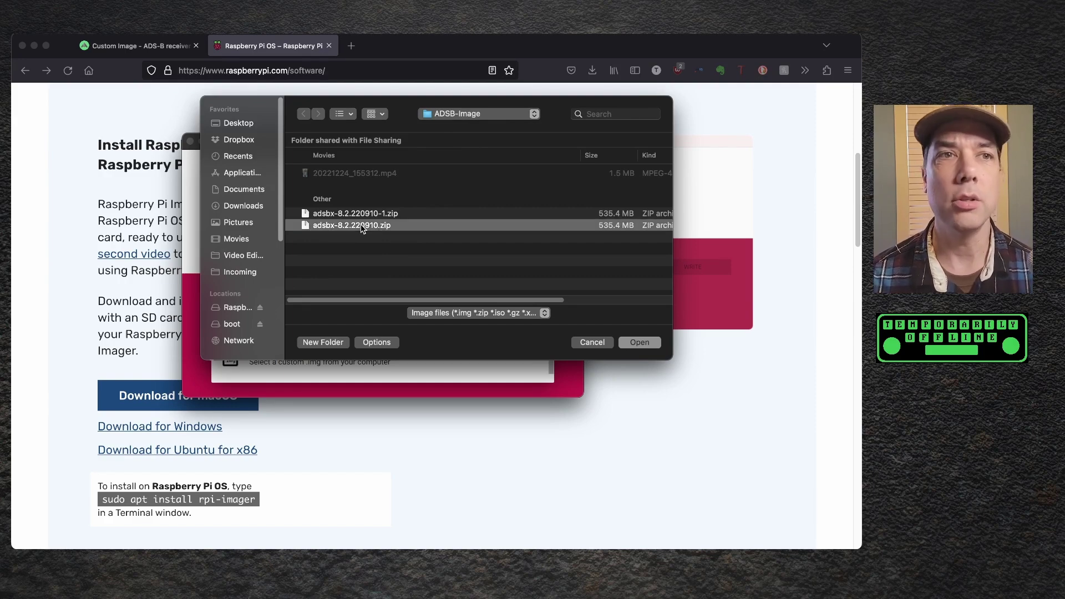
{"action": "left_click", "coordinate": [639, 343]}
- Write the image to the 32 GB SD card, authorising with the account password
{"action": "left_click", "coordinate": [411, 317]}
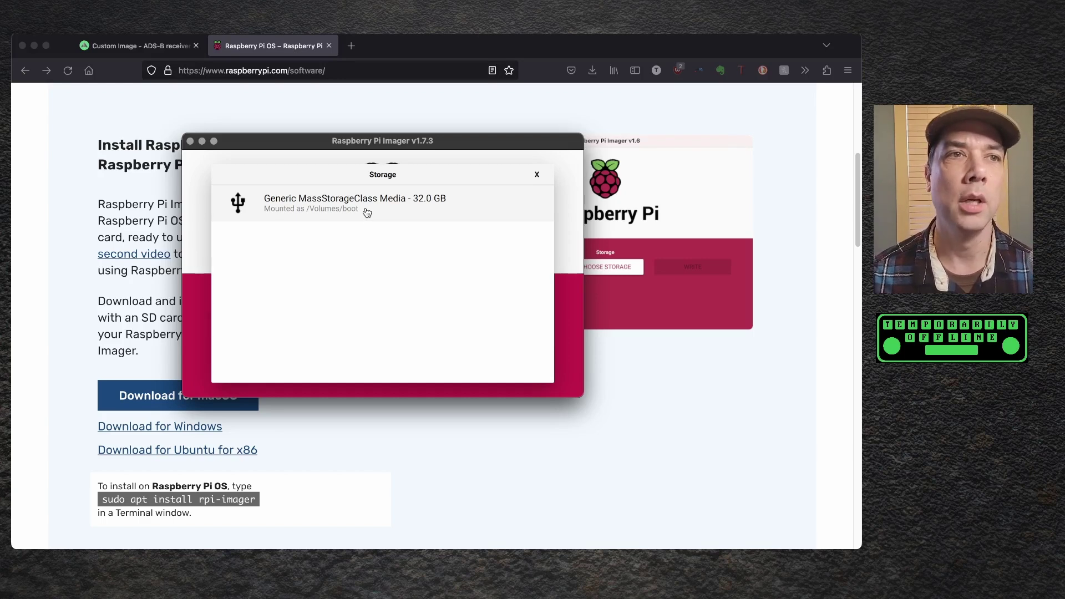
{"action": "left_click", "coordinate": [366, 213]}
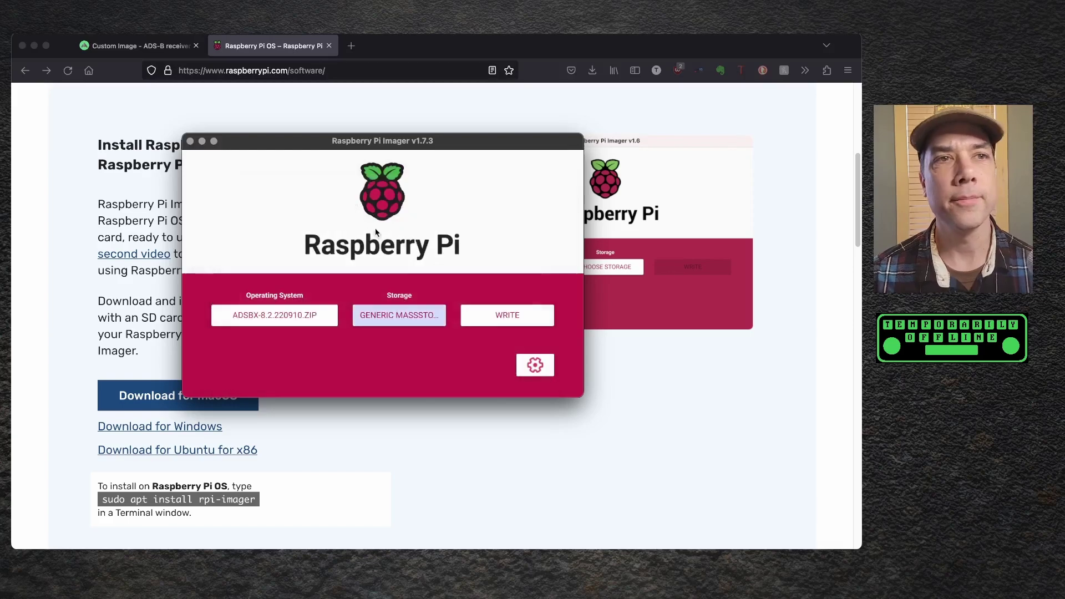
{"action": "left_click", "coordinate": [513, 315]}
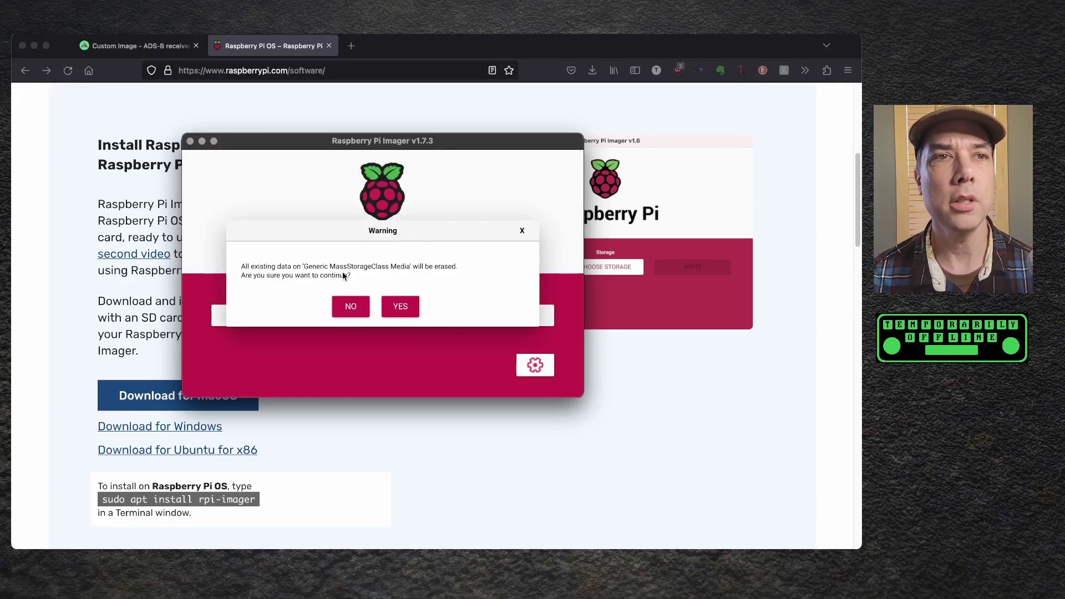
{"action": "left_click", "coordinate": [401, 306]}
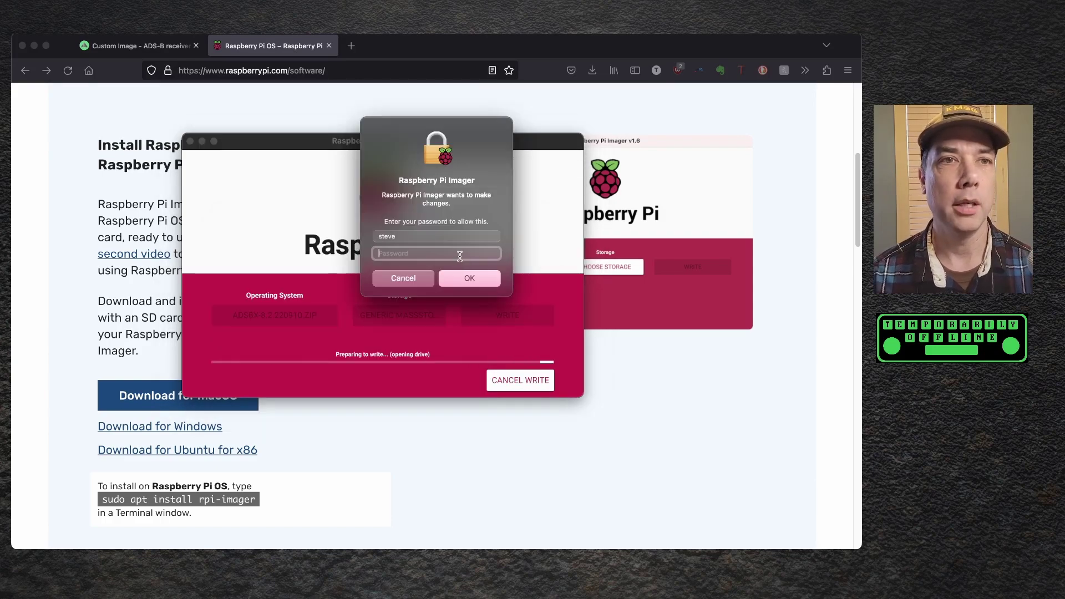
{"action": "type", "text": "••••••••"}
{"action": "key", "text": "Return"}
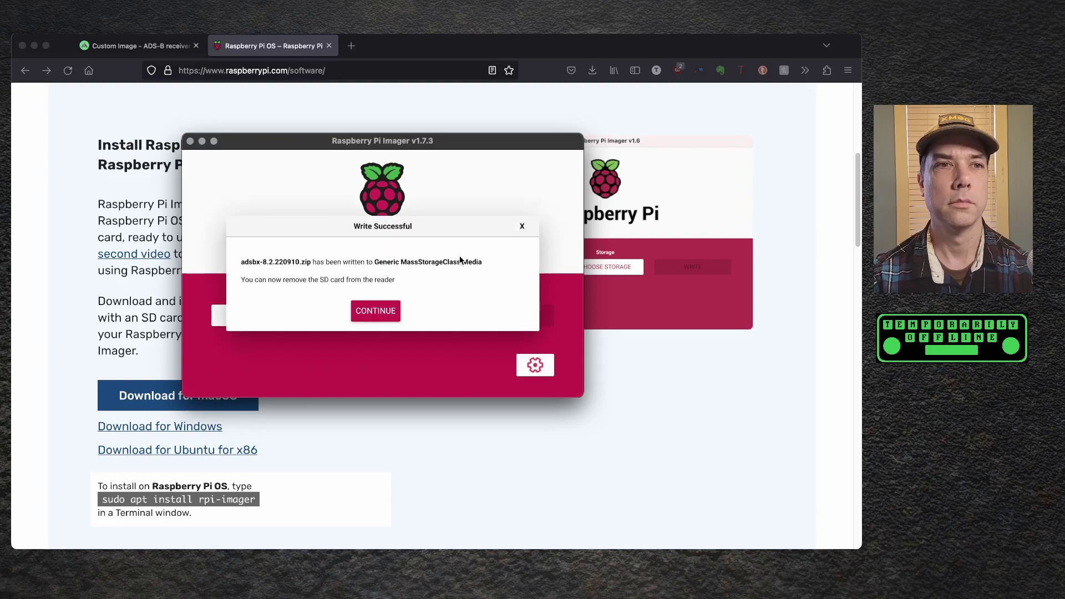
{"action": "left_click", "coordinate": [387, 314]}
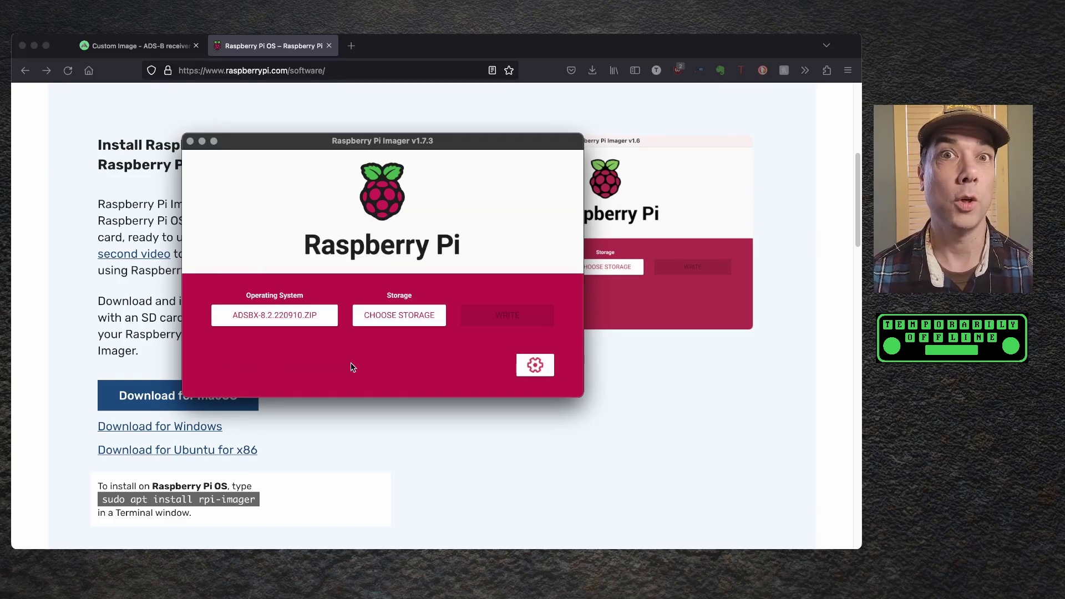
{"action": "key", "text": "super+q"}
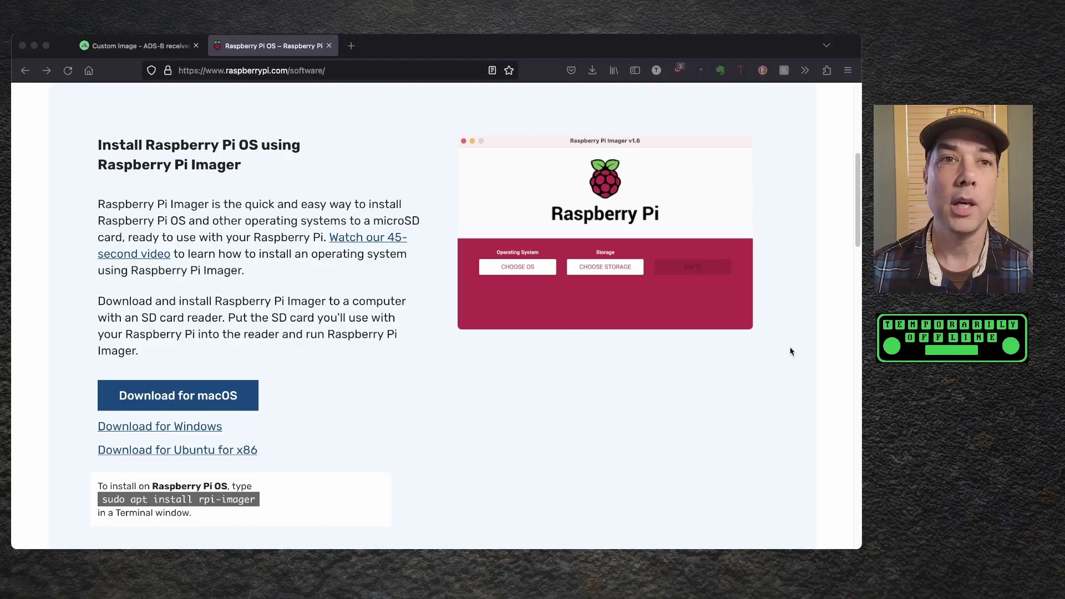
- Connect the computer to the ADSBx-config Wi-Fi network
{"action": "left_click", "coordinate": [722, 34]}
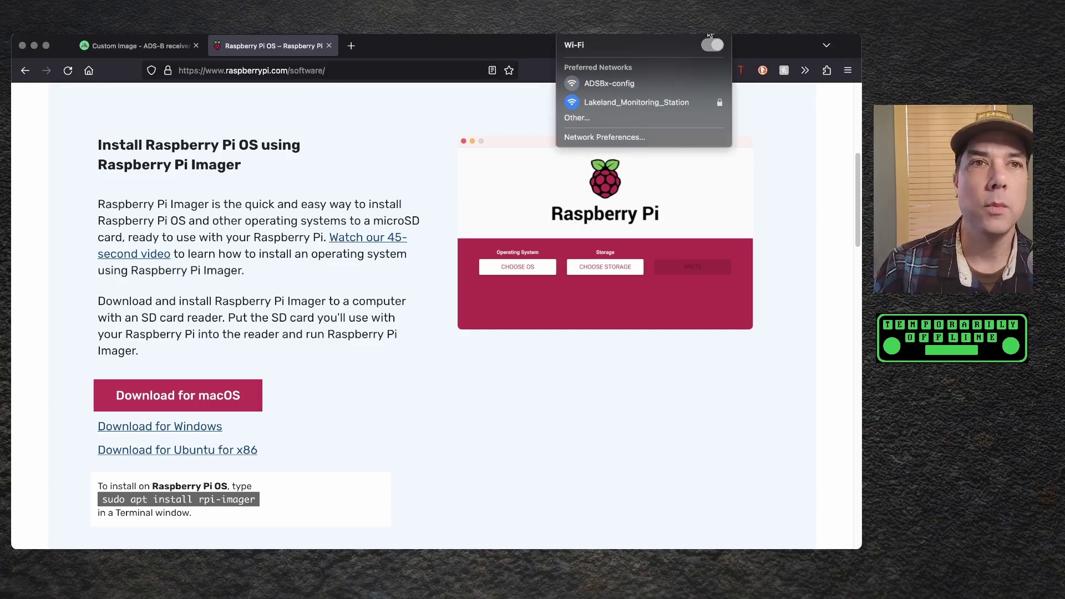
{"action": "left_click", "coordinate": [605, 89]}
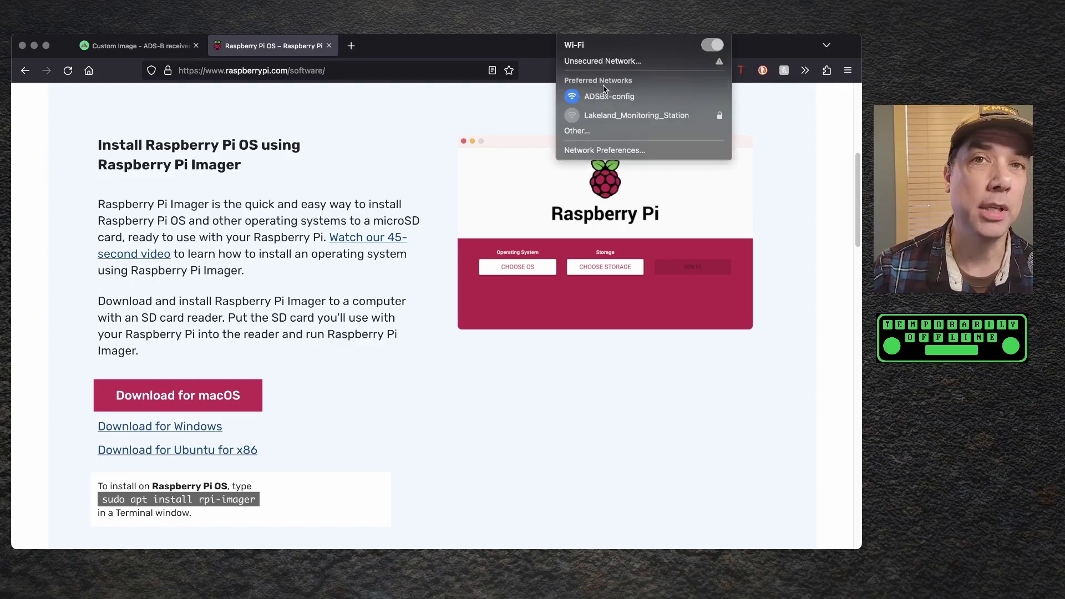
{"action": "left_click", "coordinate": [394, 120]}
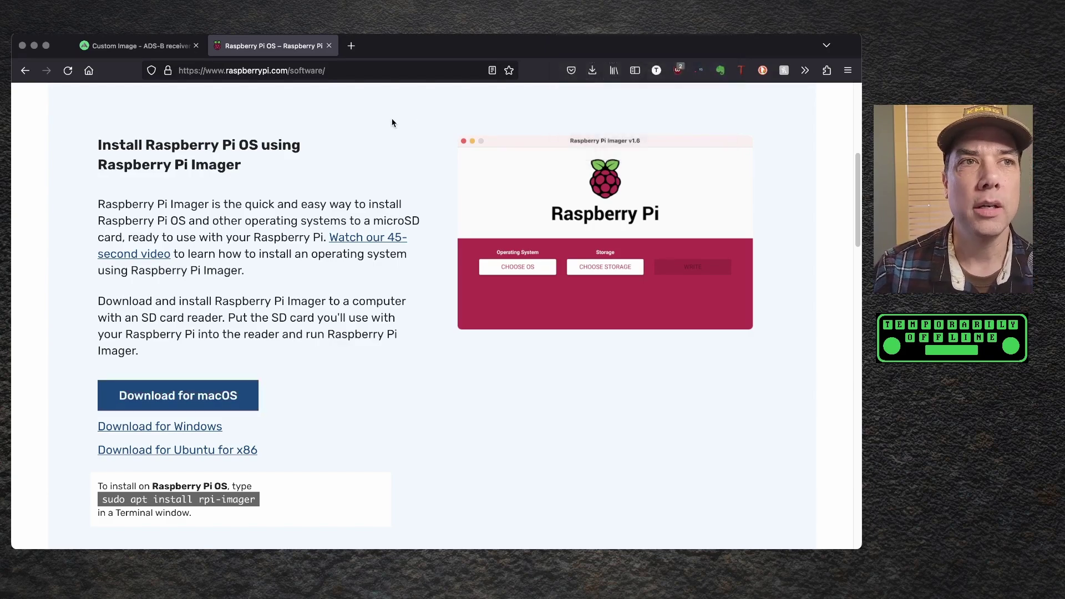
- Load the receiver's configuration page at 172.23.45.1 in a new tab
{"action": "left_click", "coordinate": [351, 45]}
{"action": "left_click", "coordinate": [337, 74]}
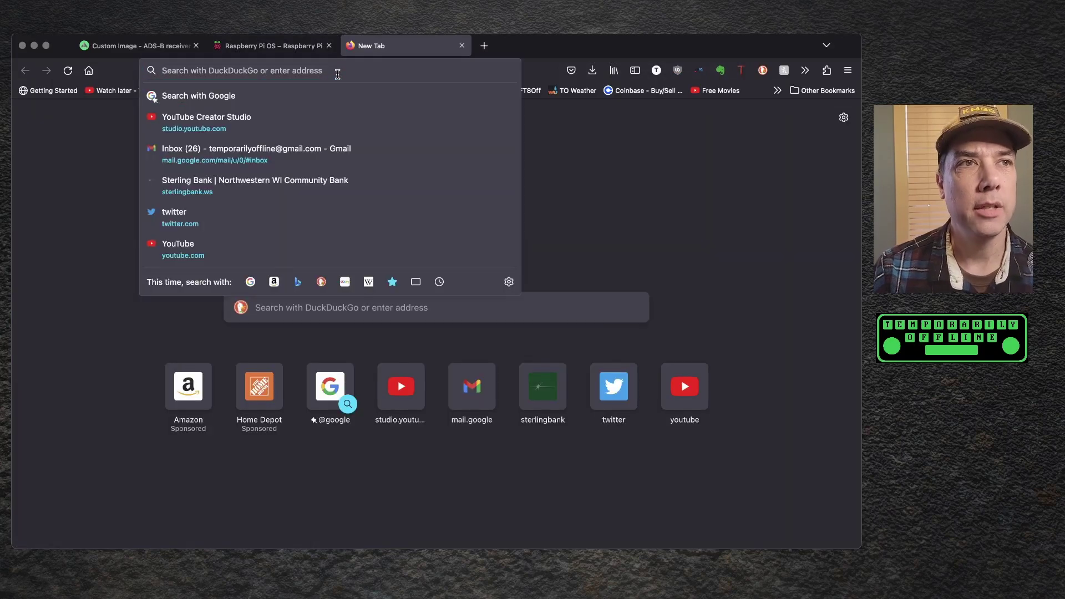
{"action": "type", "text": "172."}
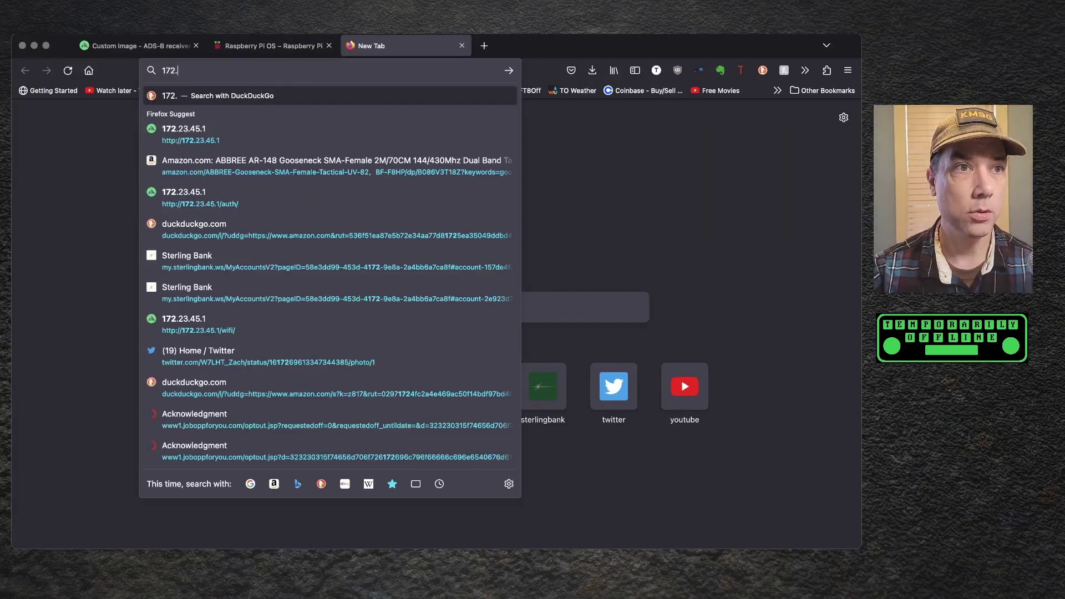
{"action": "key", "text": "Down"}
{"action": "key", "text": "Down"}
{"action": "key", "text": "Up"}
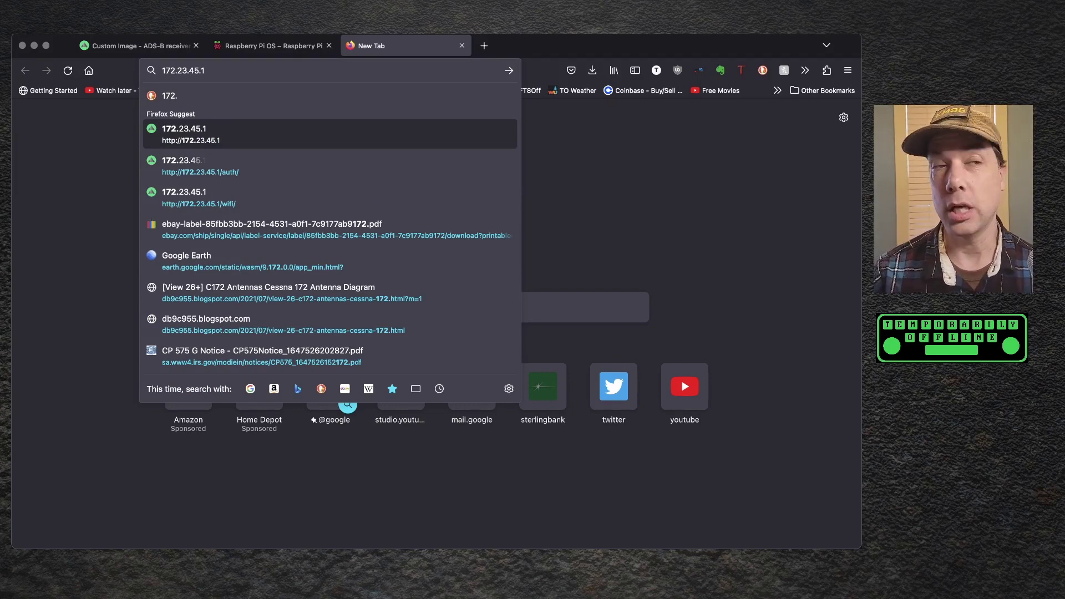
{"action": "key", "text": "Return"}
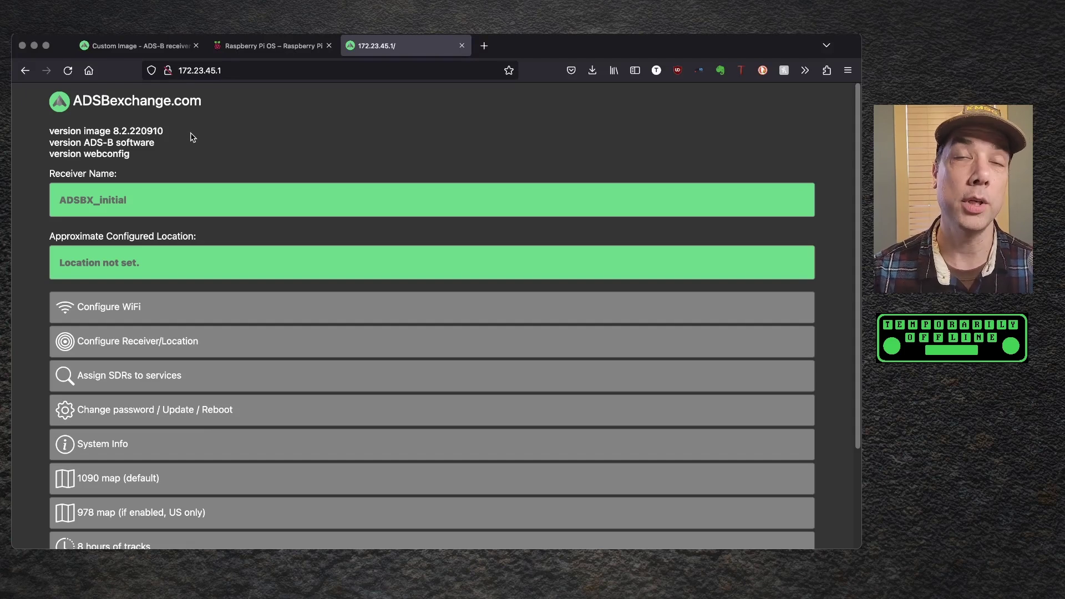
- On the Wi-Fi configuration page, select Lakeland_Monitoring_Station and begin entering its password
{"action": "scroll", "coordinate": [241, 146], "scroll_direction": "down", "scroll_amount": 1}
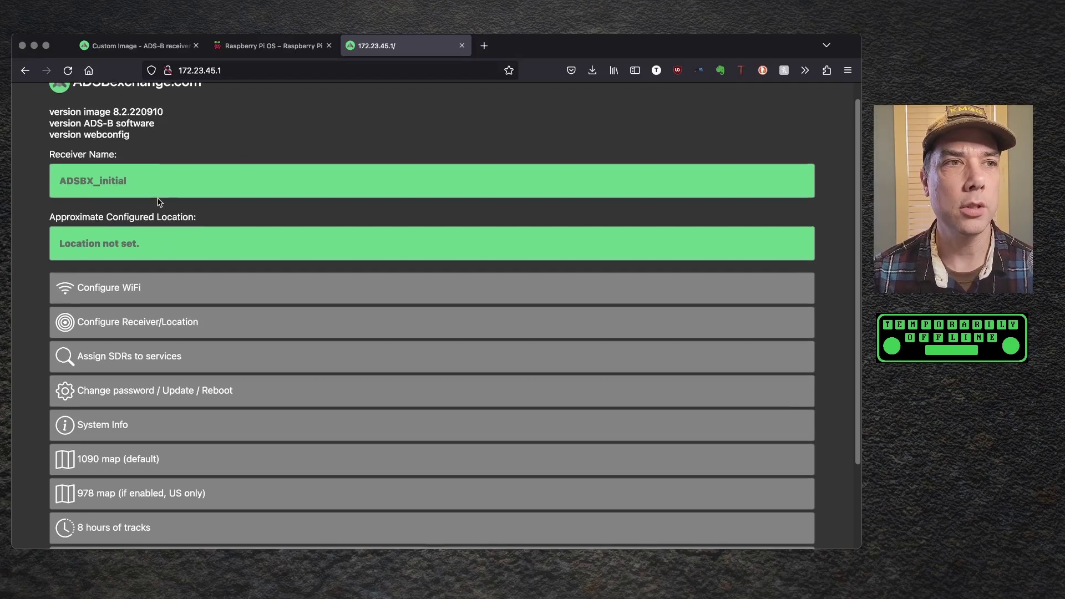
{"action": "scroll", "coordinate": [161, 261], "scroll_direction": "down", "scroll_amount": 1}
{"action": "left_click", "coordinate": [166, 278]}
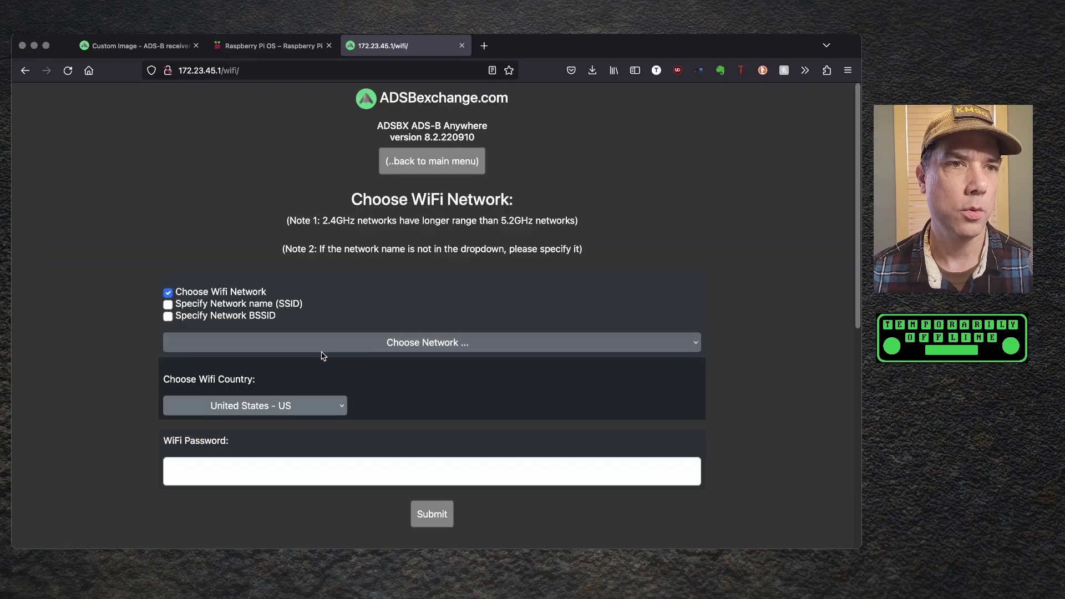
{"action": "left_click", "coordinate": [335, 349]}
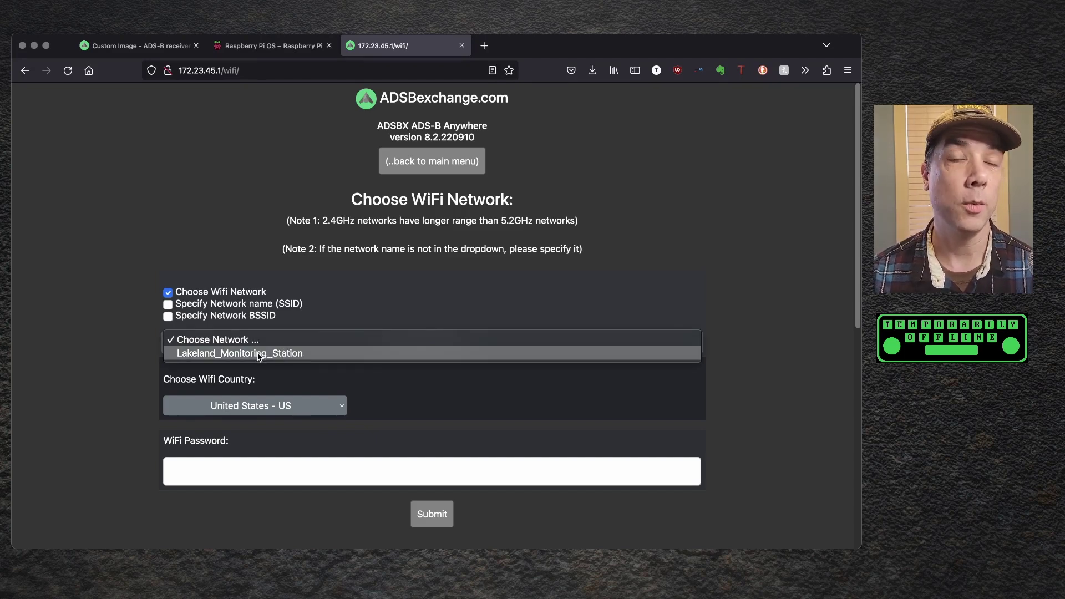
{"action": "key", "text": "Escape"}
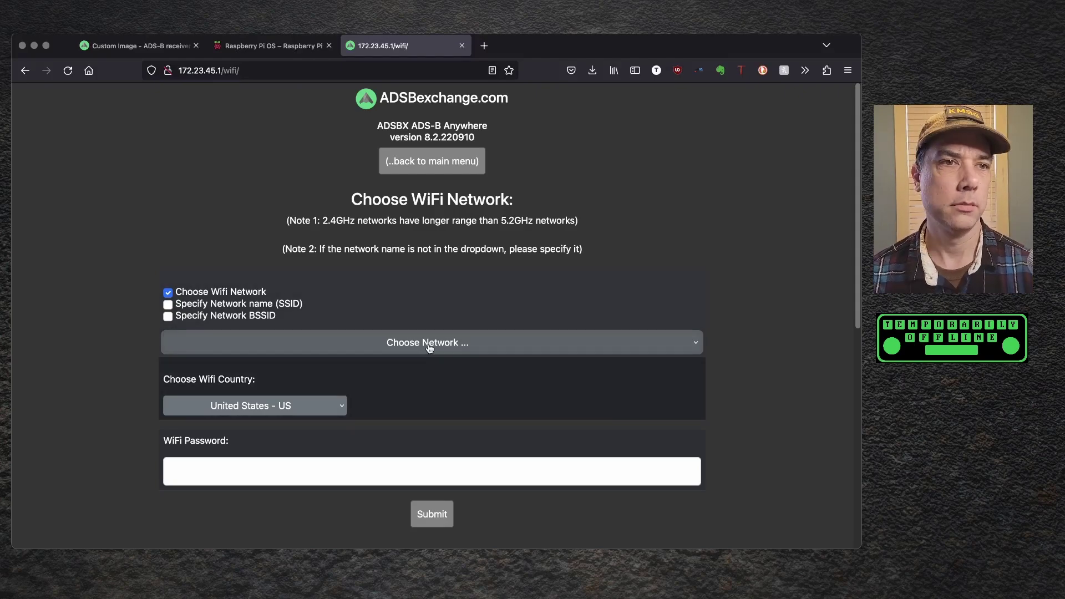
{"action": "scroll", "coordinate": [336, 357], "scroll_direction": "down", "scroll_amount": 3}
{"action": "left_click", "coordinate": [208, 251]}
{"action": "left_click", "coordinate": [208, 254]}
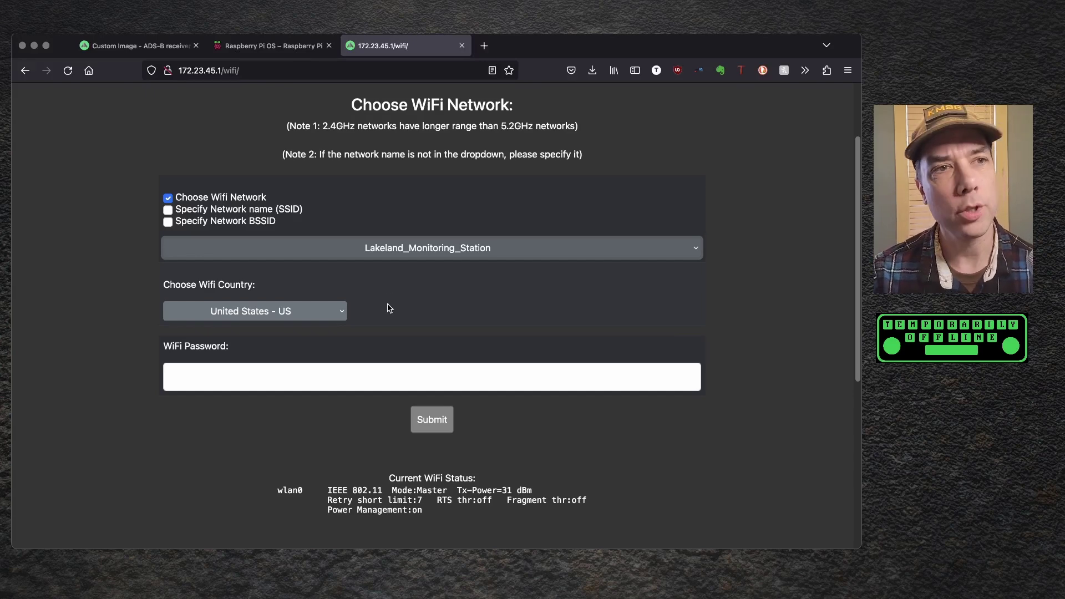
{"action": "left_click", "coordinate": [359, 371]}
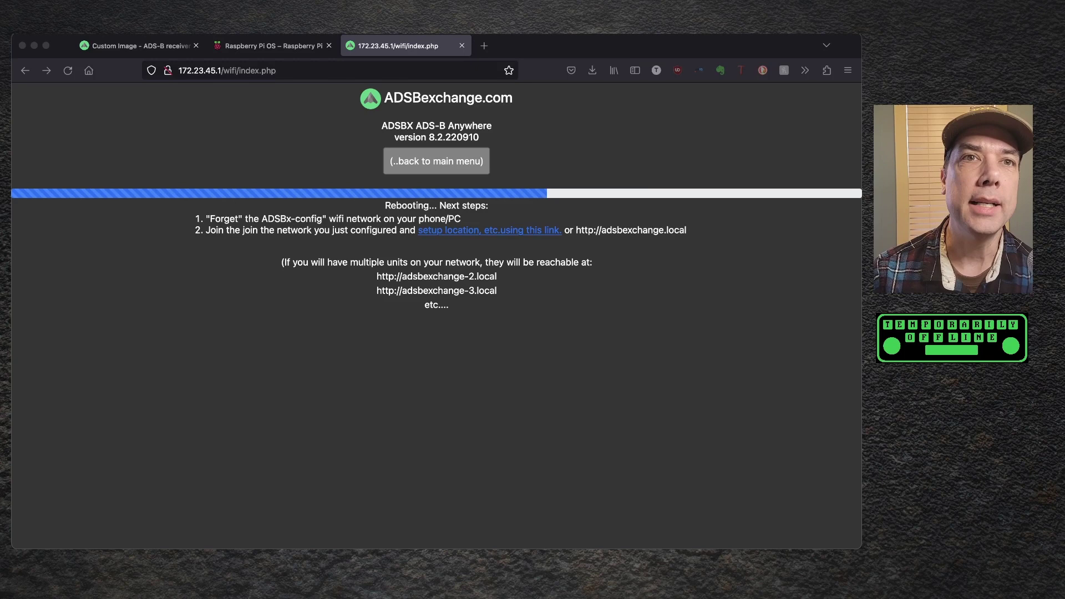
- Switch the computer's Wi-Fi back to Lakeland_Monitoring_Station
{"action": "left_click", "coordinate": [723, 31]}
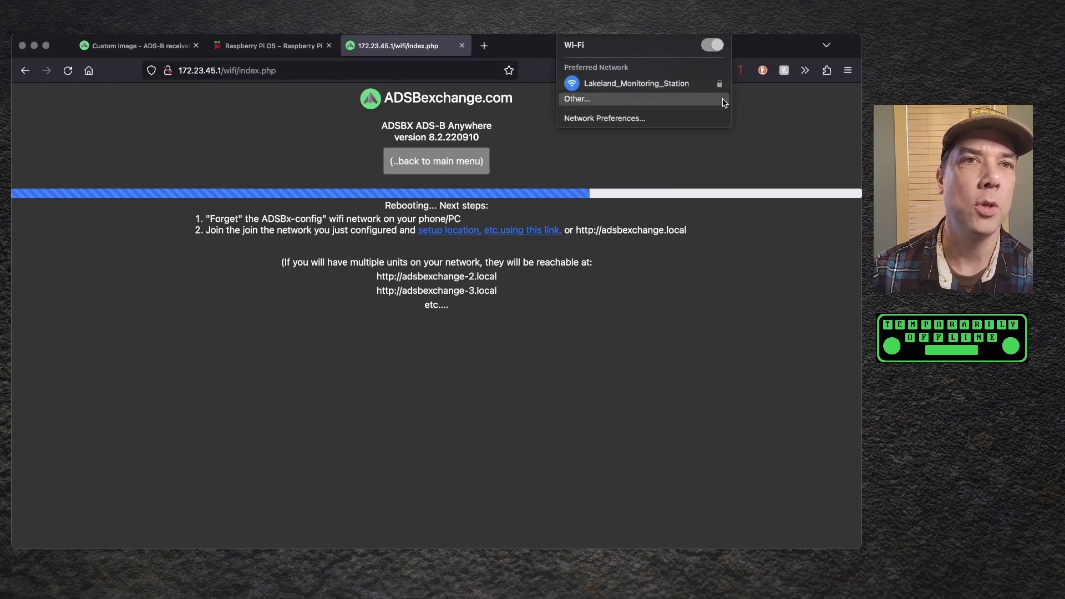
{"action": "left_click", "coordinate": [806, 147]}
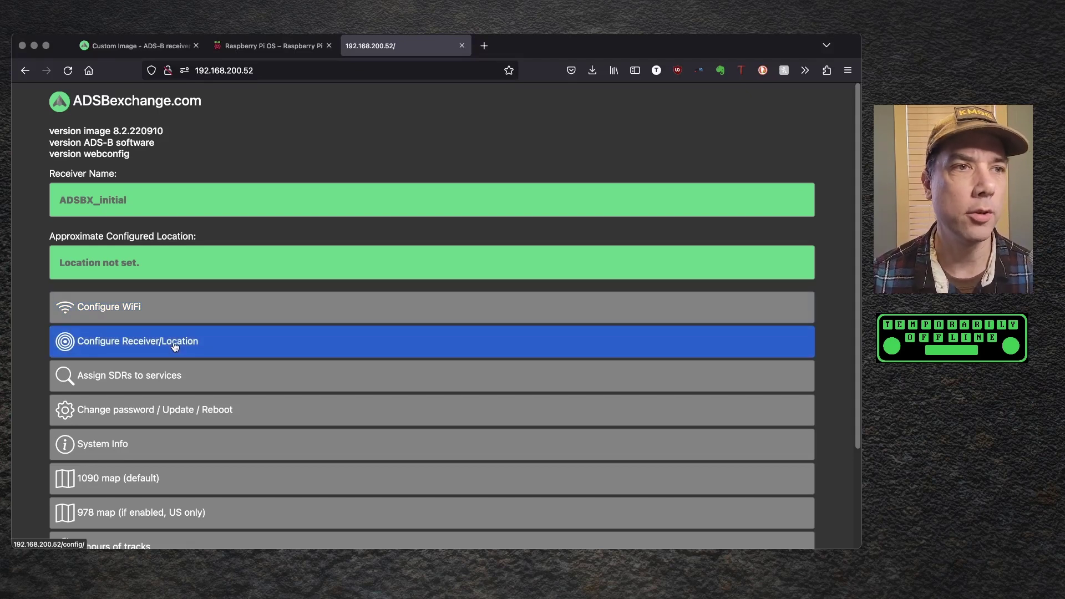
- Go to Configure Receiver/Location from the ADSBx main menu
{"action": "left_click", "coordinate": [174, 347]}
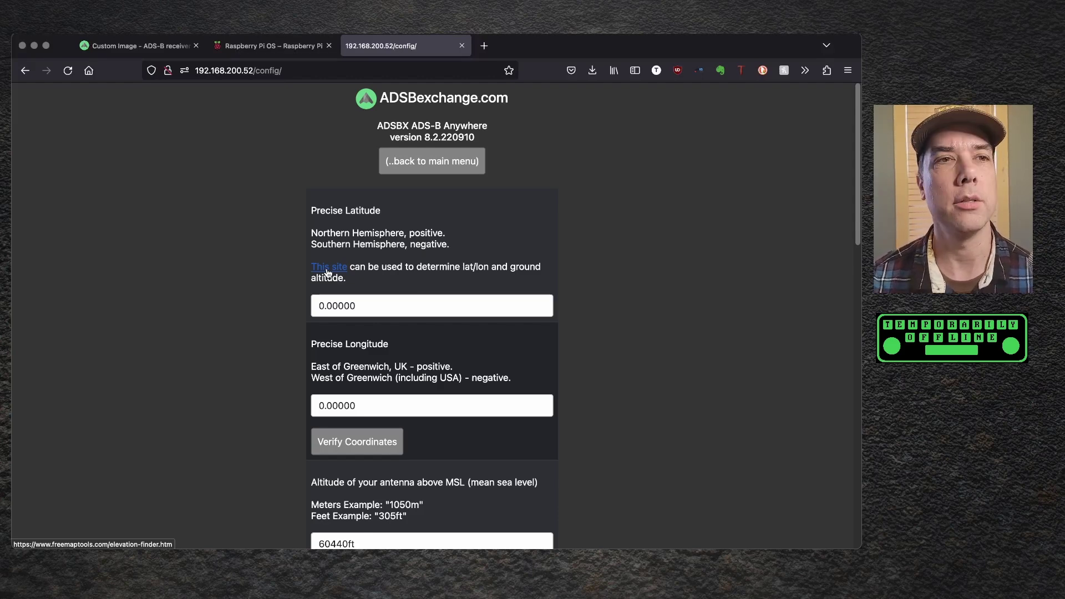
- Look up Luck Pharmacy in the elevation finder and select its latitude 45.57487 (373.0 m)
{"action": "left_click", "coordinate": [327, 268]}
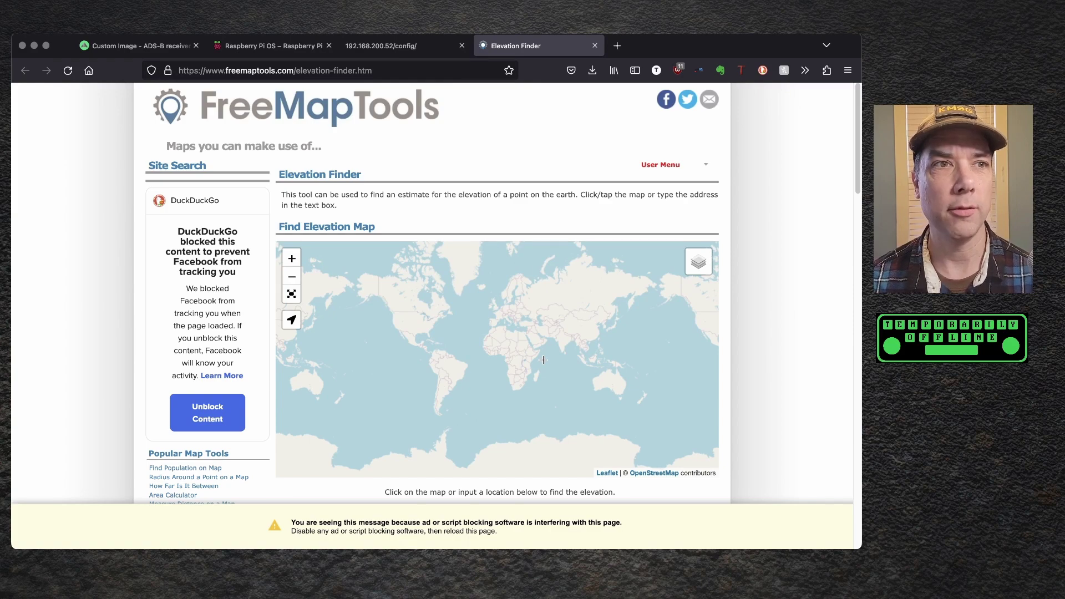
{"action": "left_click", "coordinate": [405, 319]}
{"action": "scroll", "coordinate": [394, 357], "scroll_direction": "up", "scroll_amount": 6}
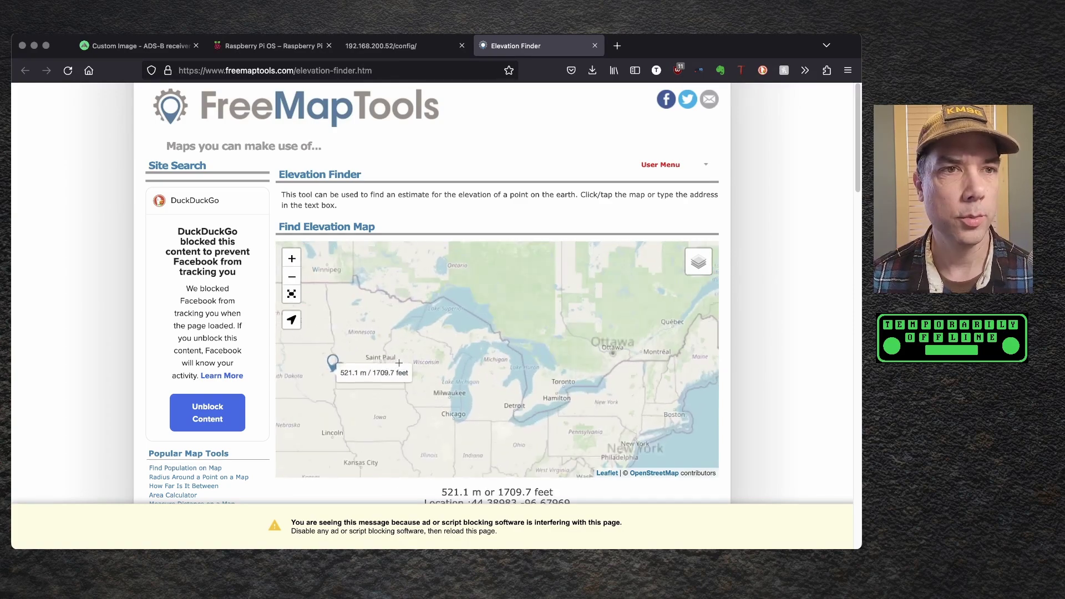
{"action": "scroll", "coordinate": [427, 287], "scroll_direction": "up", "scroll_amount": 3}
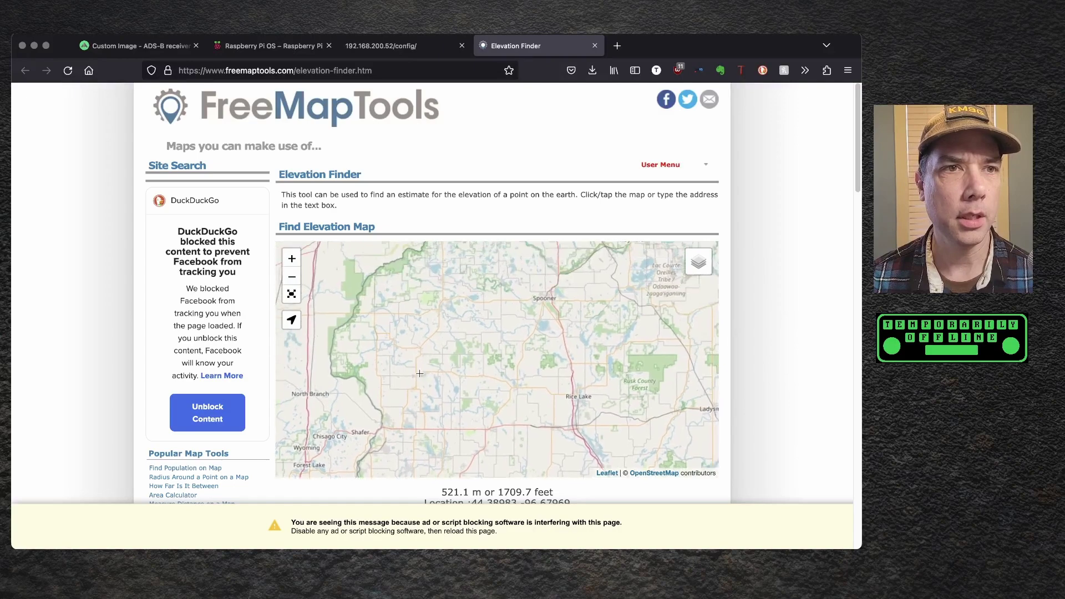
{"action": "scroll", "coordinate": [405, 390], "scroll_direction": "up", "scroll_amount": 2}
{"action": "scroll", "coordinate": [405, 390], "scroll_direction": "up", "scroll_amount": 2}
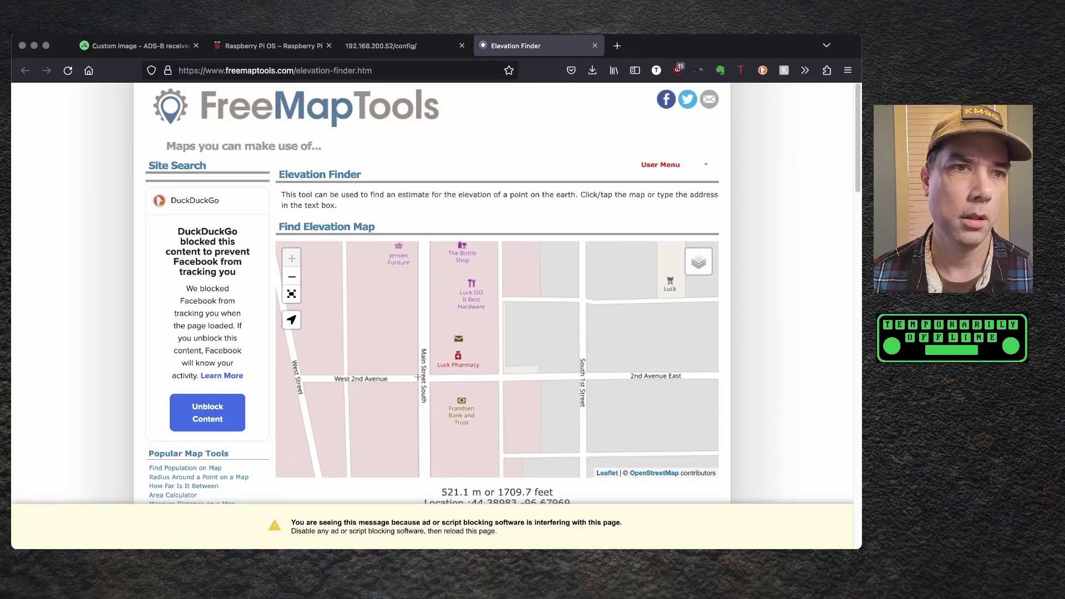
{"action": "left_click", "coordinate": [456, 355]}
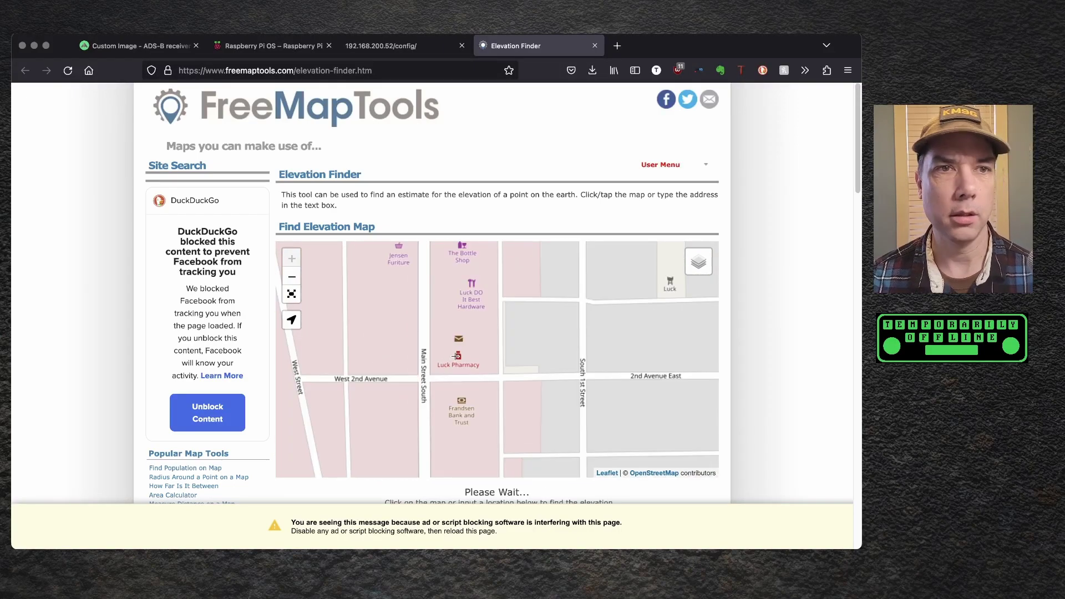
{"action": "scroll", "coordinate": [755, 371], "scroll_direction": "down", "scroll_amount": 3}
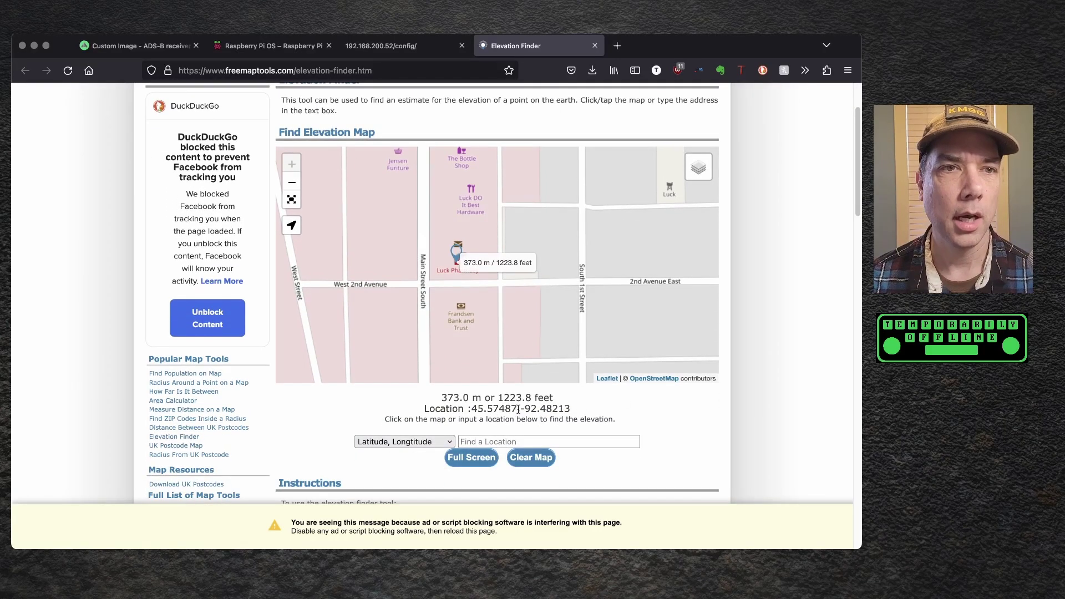
{"action": "double_click", "coordinate": [500, 408]}
{"action": "key", "text": "super+c"}
{"action": "left_click", "coordinate": [394, 45]}
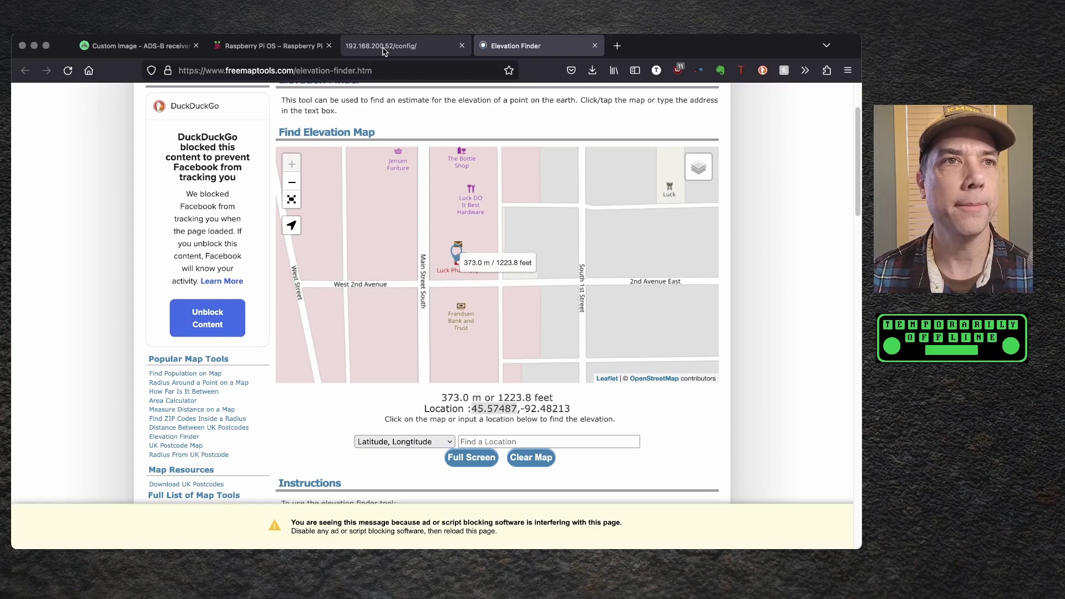
{"action": "double_click", "coordinate": [368, 307]}
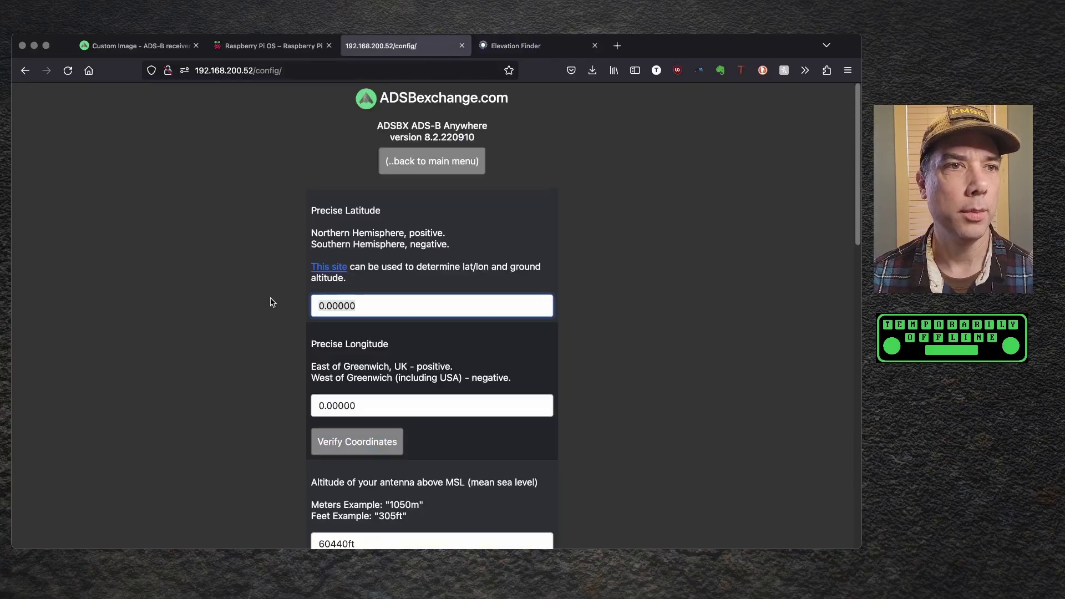
{"action": "key", "text": "super+v"}
{"action": "left_click", "coordinate": [516, 45]}
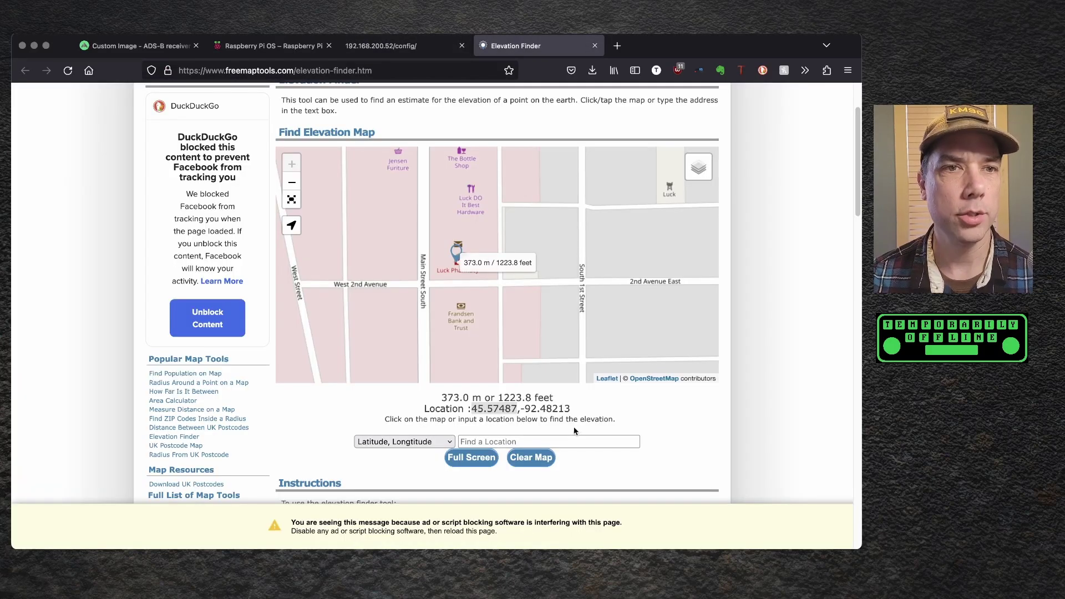
{"action": "left_click_drag", "start_coordinate": [571, 409], "coordinate": [522, 407]}
{"action": "key", "text": "super+c"}
{"action": "left_click", "coordinate": [438, 46]}
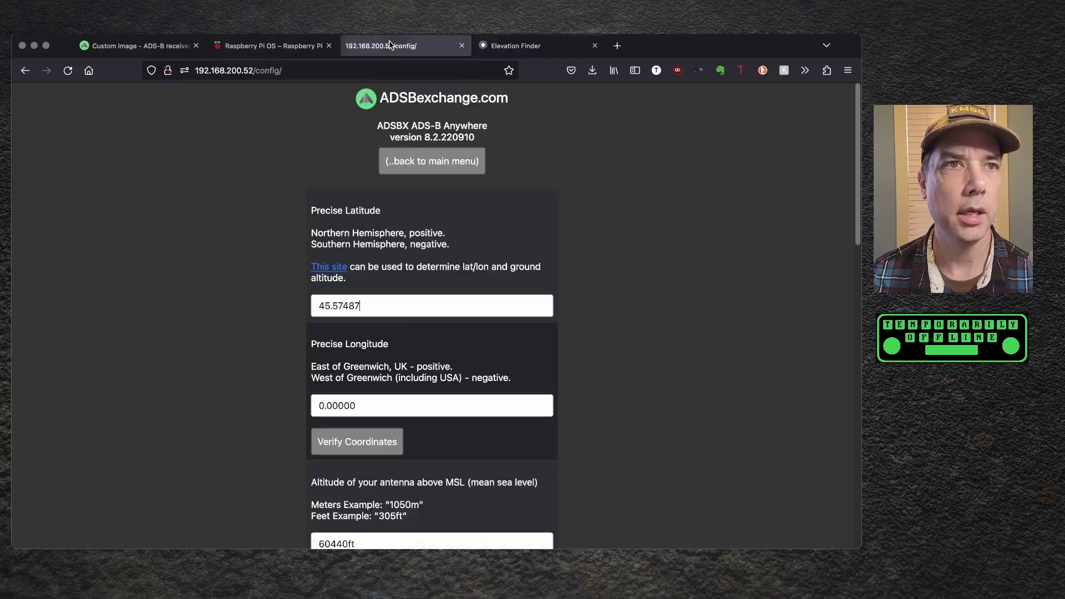
{"action": "left_click_drag", "start_coordinate": [368, 405], "coordinate": [257, 394]}
{"action": "type", "text": "45.57487"}
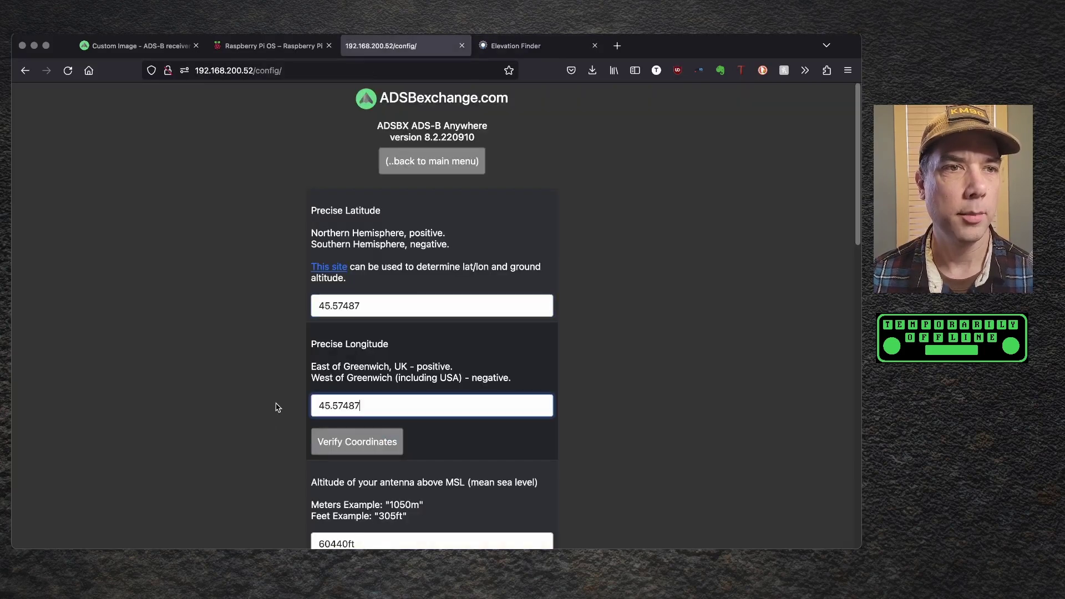
- Verify the entered coordinates on the OpenStreetMap map, then close it
{"action": "left_click", "coordinate": [336, 442]}
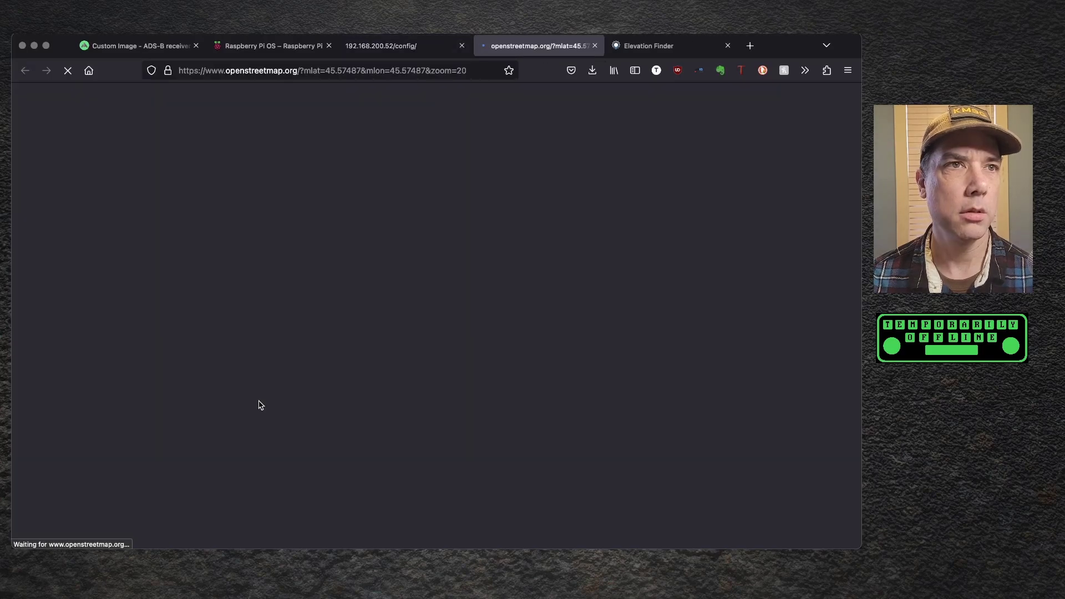
{"action": "scroll", "coordinate": [480, 383], "scroll_direction": "down", "scroll_amount": 10}
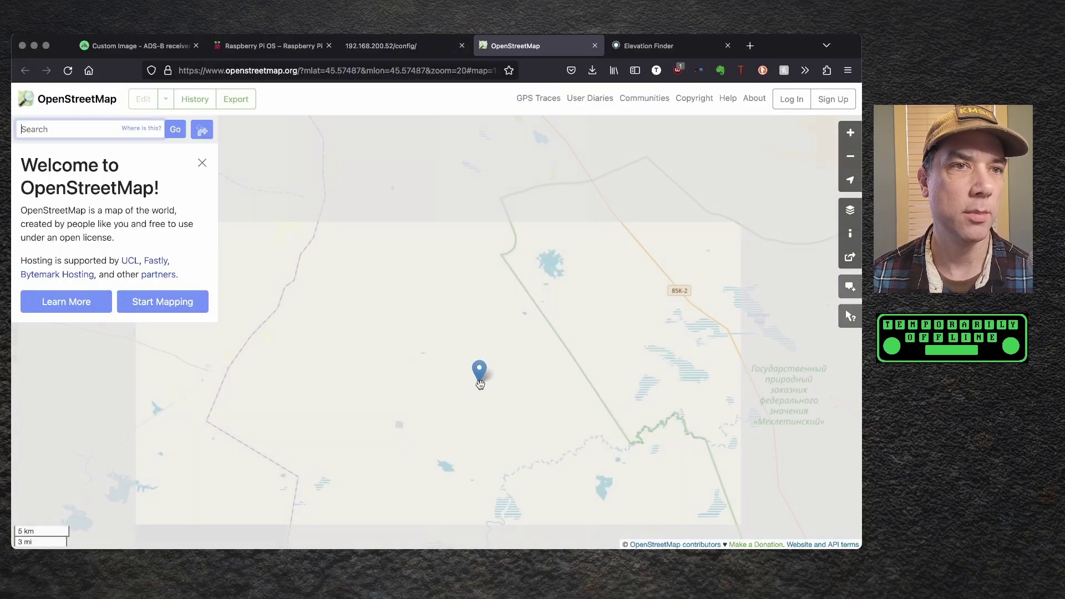
{"action": "scroll", "coordinate": [480, 382], "scroll_direction": "down", "scroll_amount": 6}
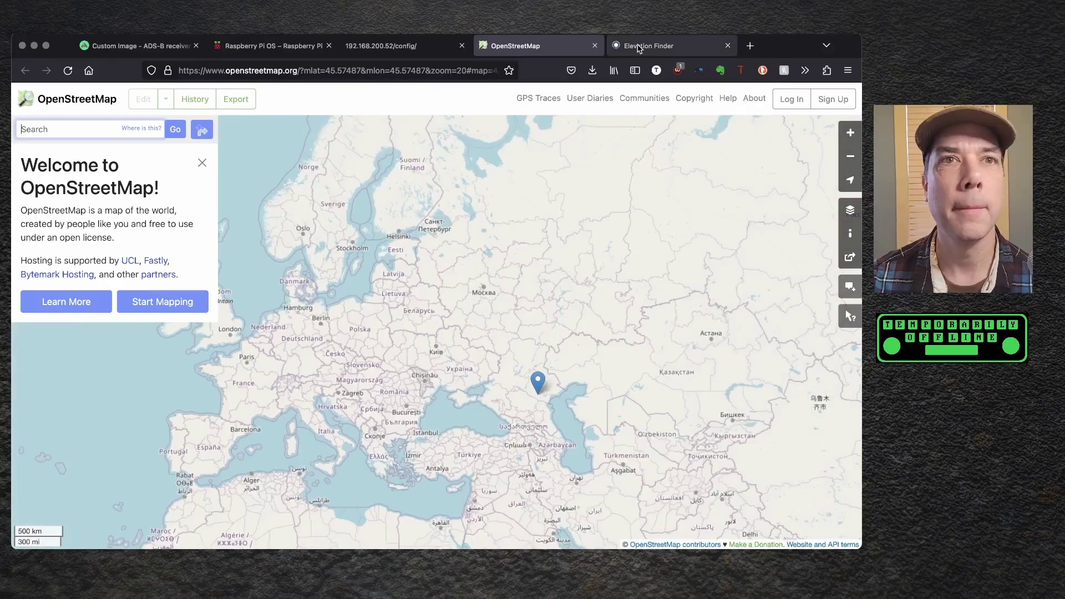
{"action": "left_click", "coordinate": [594, 47]}
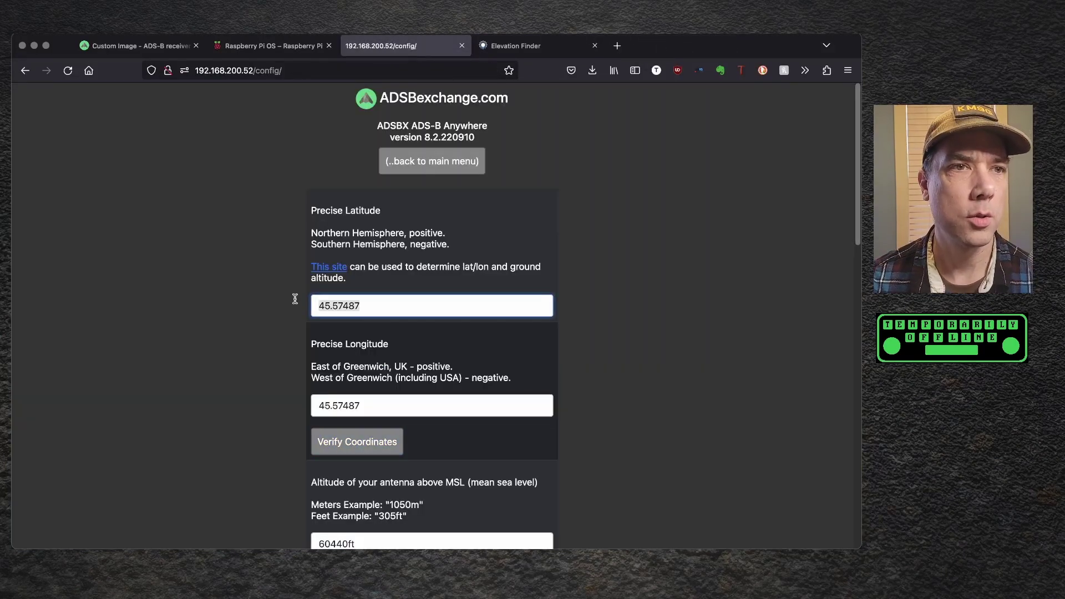
- Re-enter the precise latitude and longitude -92.48213, recheck them on the map, and close it
{"action": "key", "text": "BackSpace"}
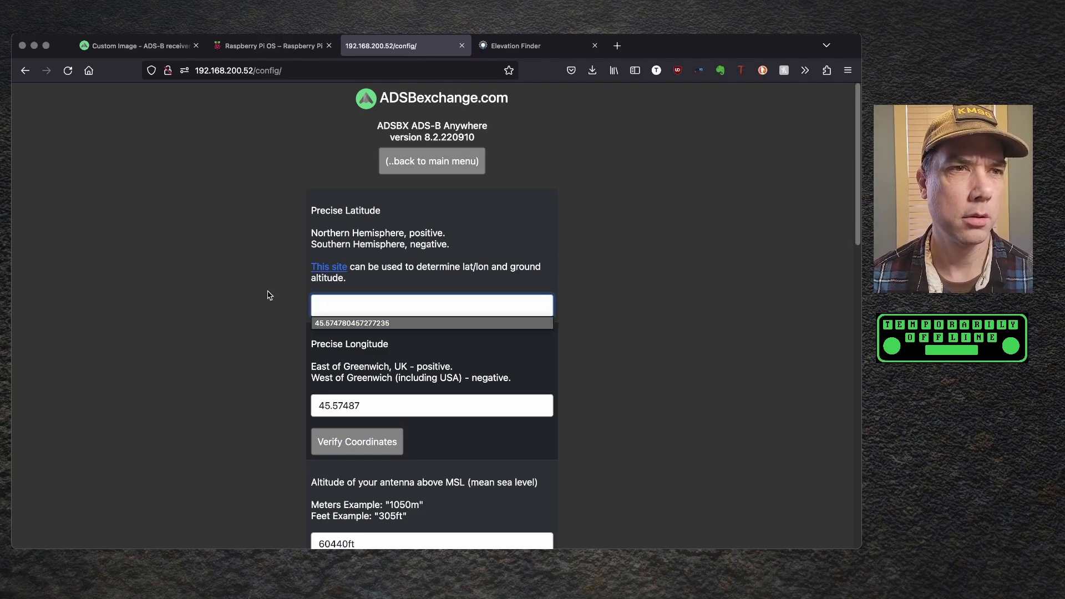
{"action": "type", "text": "45.574780457277235"}
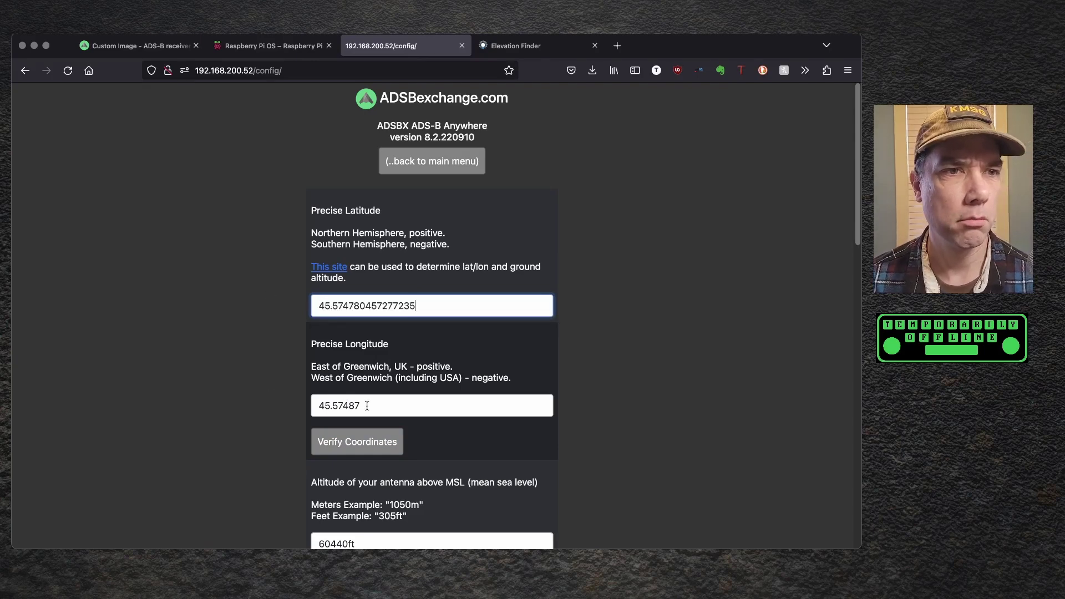
{"action": "key", "text": "Tab"}
{"action": "left_click", "coordinate": [367, 407]}
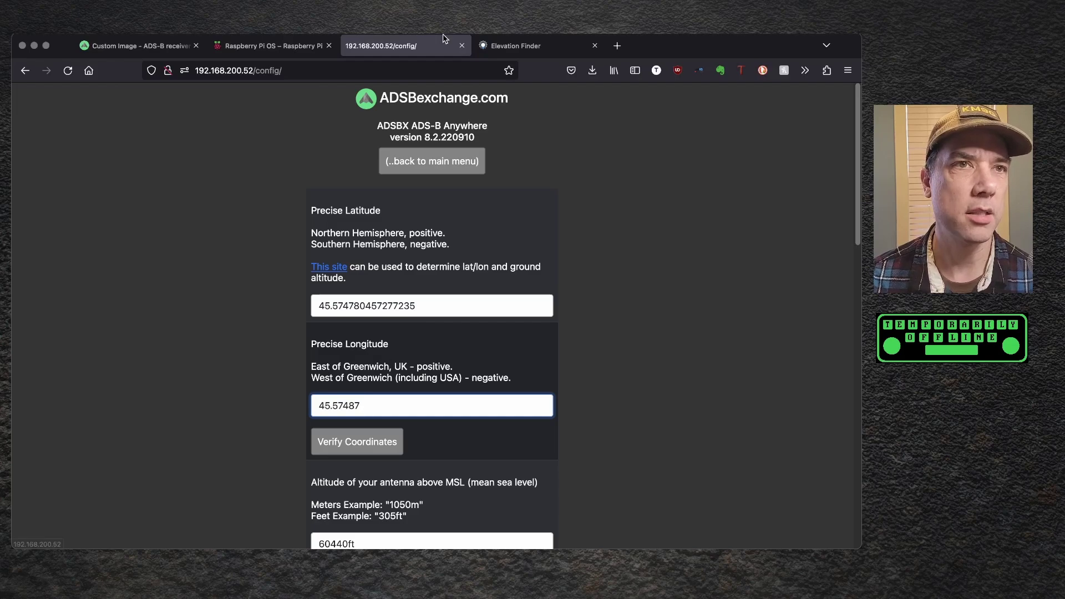
{"action": "left_click", "coordinate": [515, 46]}
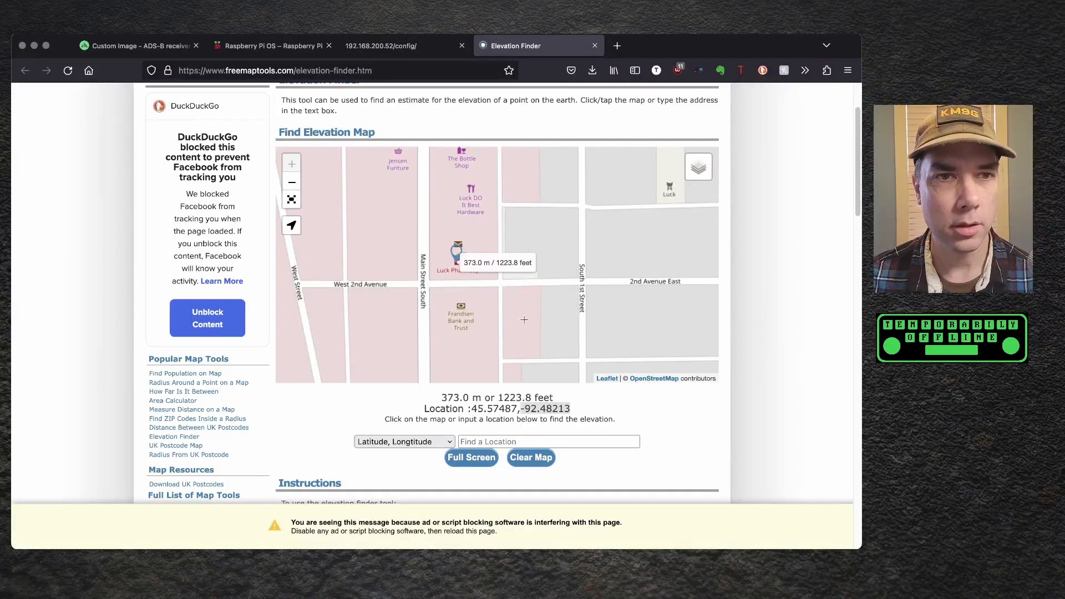
{"action": "left_click", "coordinate": [438, 48]}
{"action": "key", "text": "super+v"}
{"action": "left_click", "coordinate": [353, 442]}
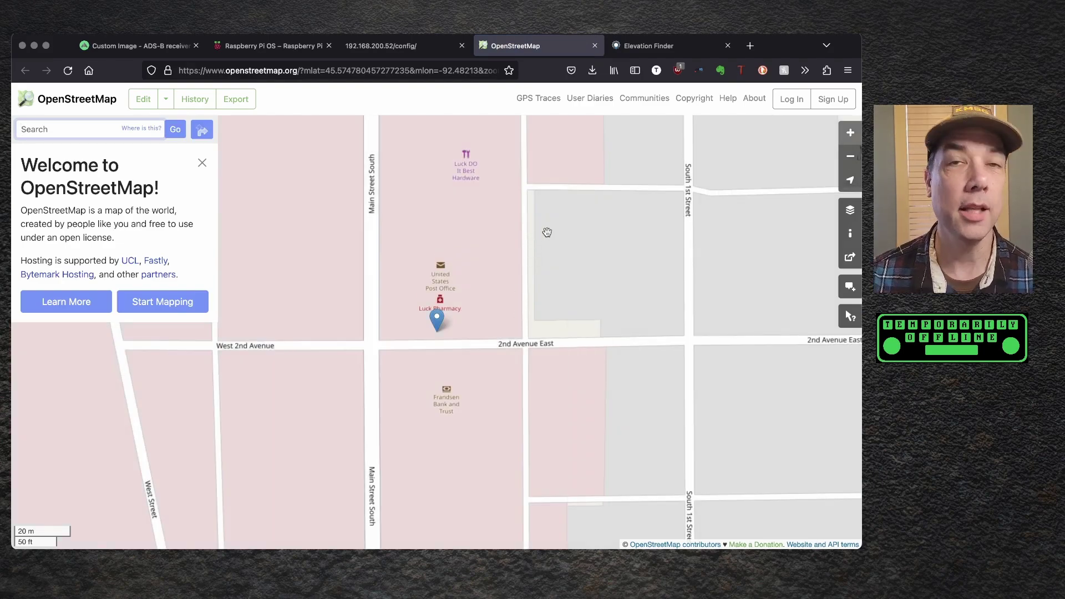
{"action": "key", "text": "super+w"}
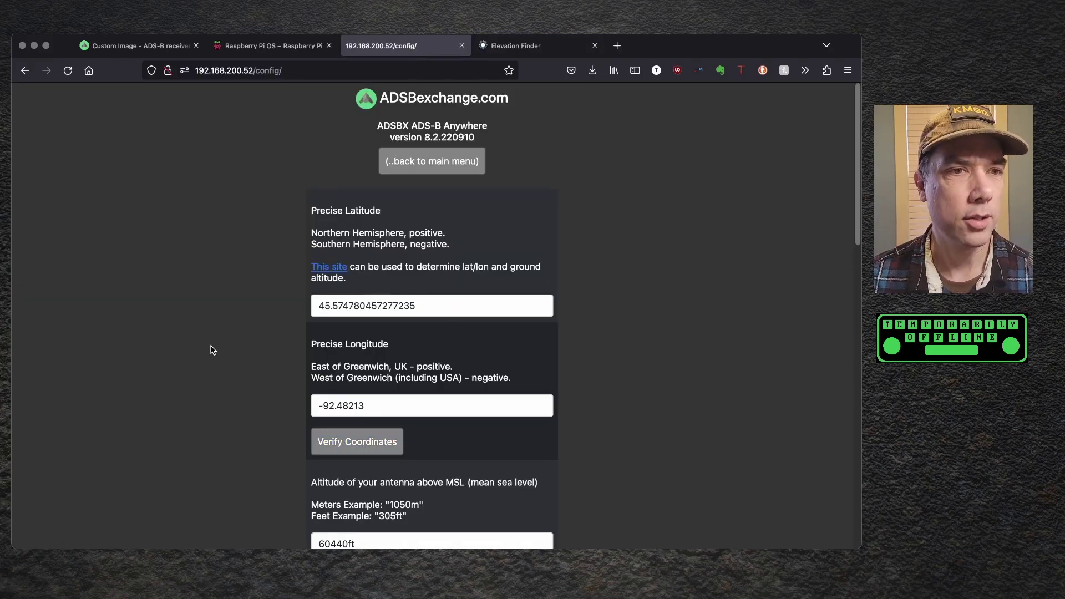
- Replace altitude 60440 with the looked-up elevation 1223.8ft and select 'initial' in Feeder Name
{"action": "scroll", "coordinate": [210, 350], "scroll_direction": "down", "scroll_amount": 3}
{"action": "left_click", "coordinate": [530, 37]}
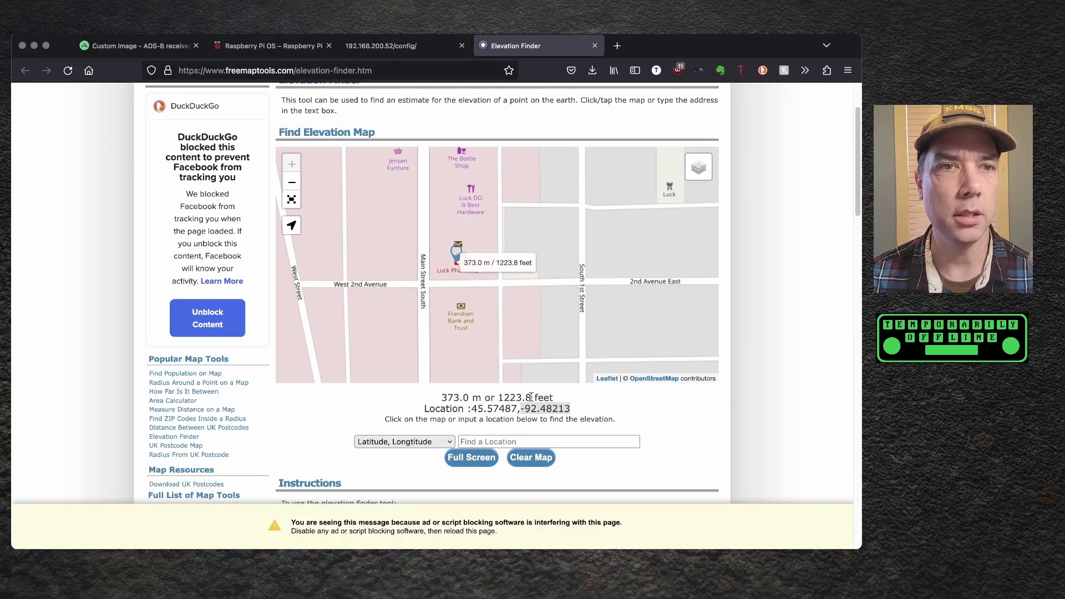
{"action": "left_click_drag", "start_coordinate": [530, 397], "coordinate": [500, 397]}
{"action": "key", "text": "super+c"}
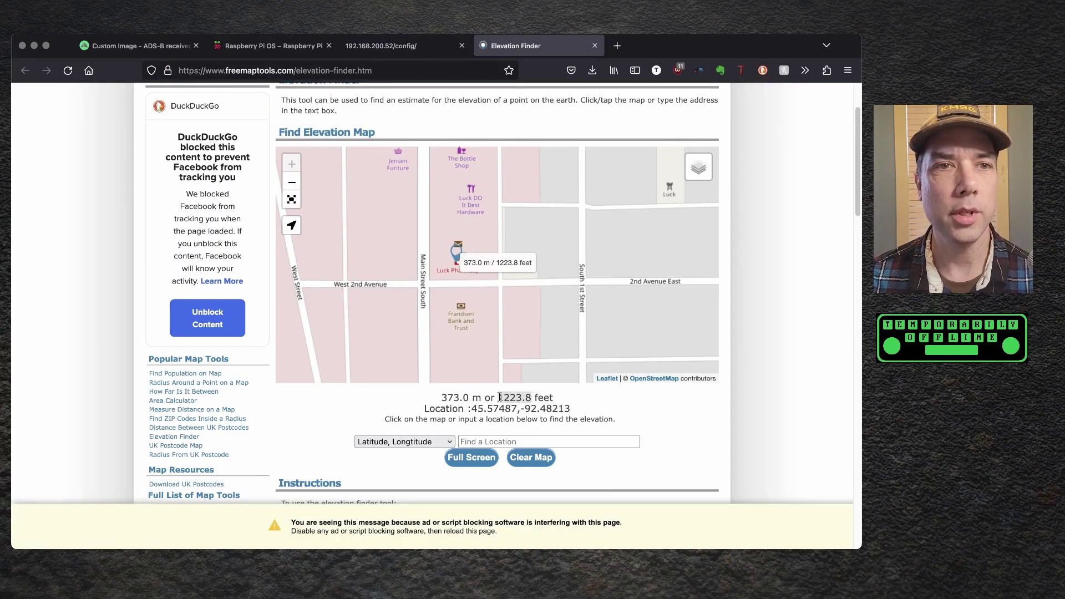
{"action": "left_click", "coordinate": [405, 46]}
{"action": "left_click_drag", "start_coordinate": [342, 279], "coordinate": [311, 271]}
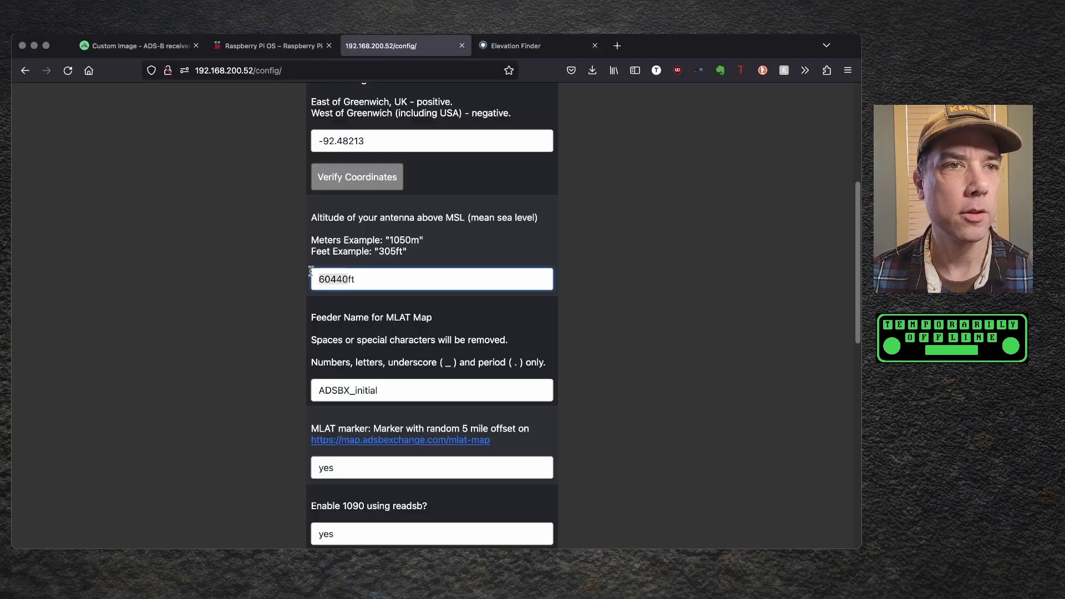
{"action": "key", "text": "super+v"}
{"action": "scroll", "coordinate": [332, 288], "scroll_direction": "down", "scroll_amount": 2}
{"action": "left_click_drag", "start_coordinate": [398, 343], "coordinate": [355, 345]}
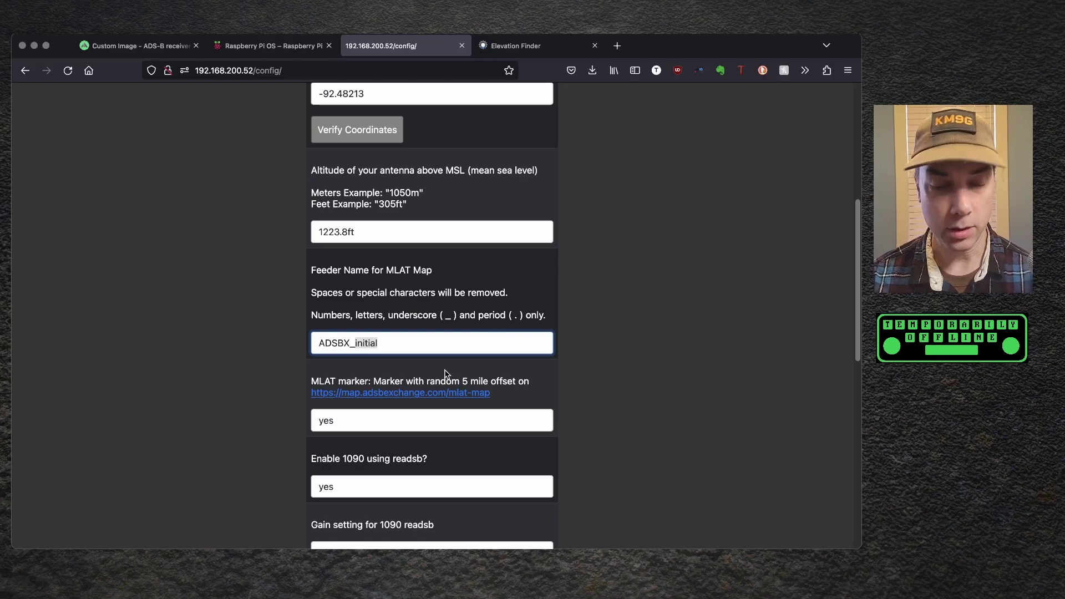
- Complete the feeder name as ADSBX_TO and set 'Enable 978 UAT?' to yes
{"action": "type", "text": "TO"}
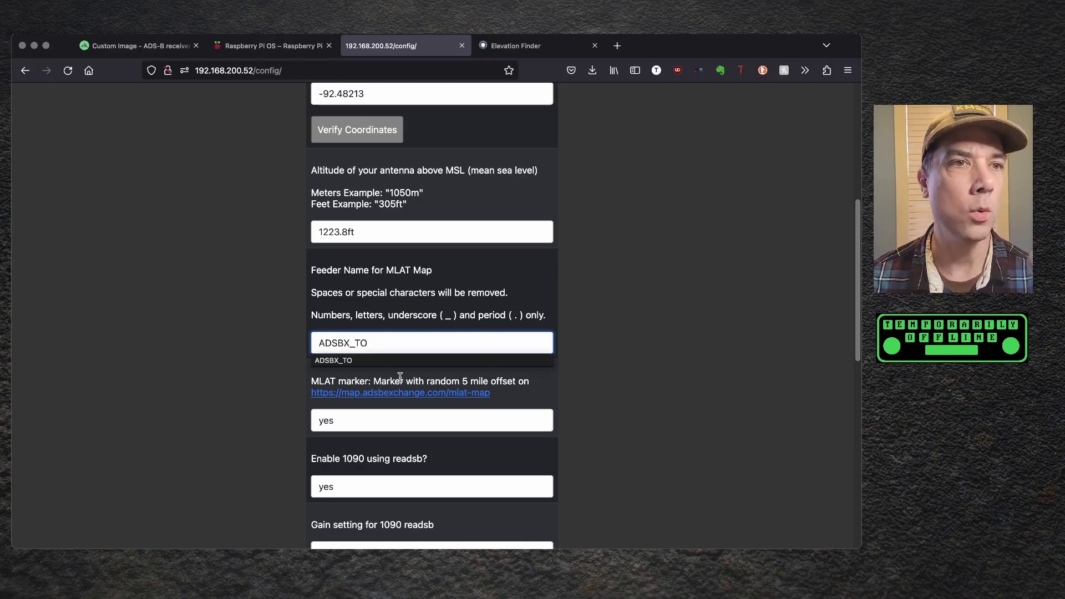
{"action": "scroll", "coordinate": [400, 377], "scroll_direction": "down", "scroll_amount": 5}
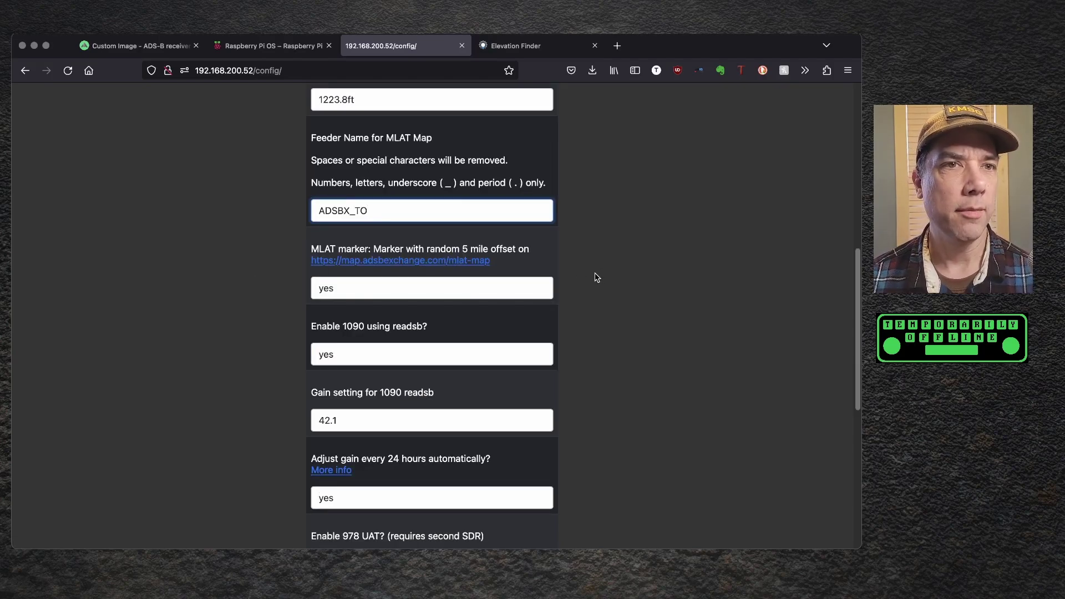
{"action": "scroll", "coordinate": [597, 278], "scroll_direction": "down", "scroll_amount": 3}
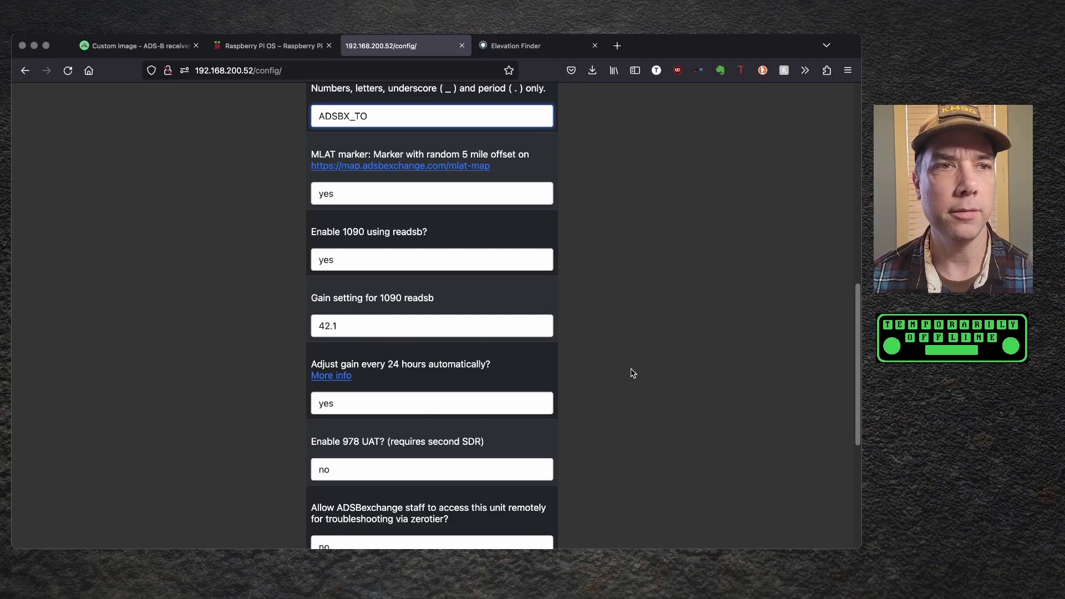
{"action": "scroll", "coordinate": [633, 372], "scroll_direction": "down", "scroll_amount": 2}
{"action": "scroll", "coordinate": [633, 371], "scroll_direction": "down", "scroll_amount": 3}
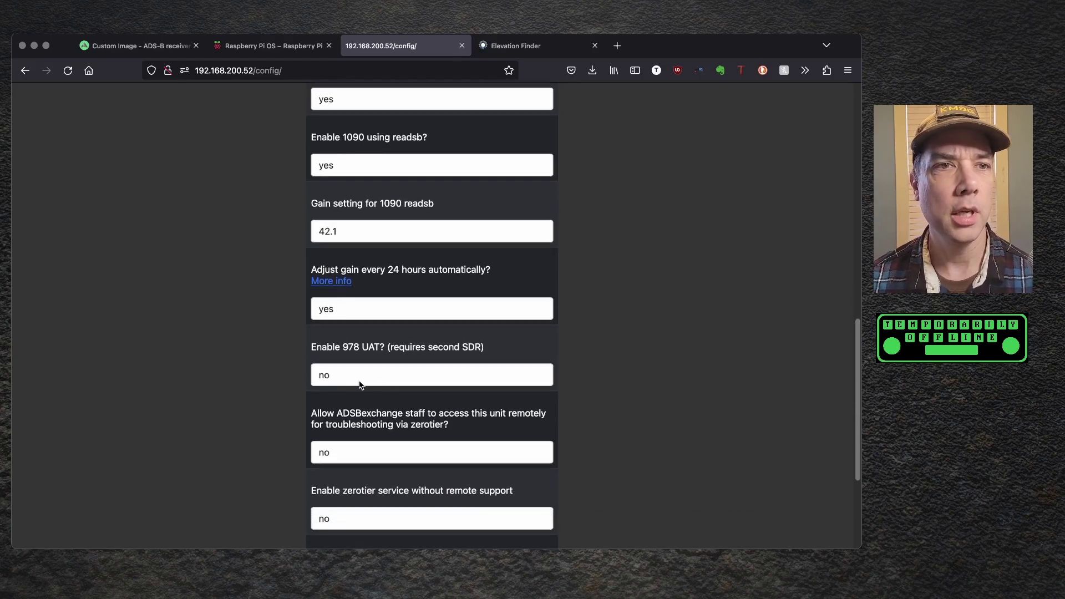
{"action": "left_click", "coordinate": [356, 380]}
{"action": "left_click", "coordinate": [341, 358]}
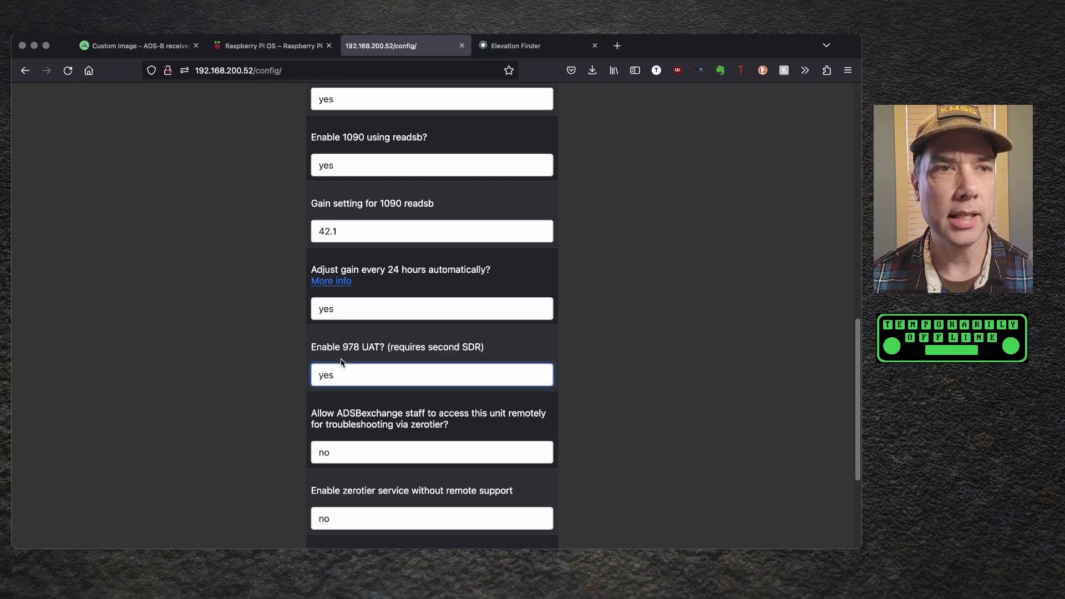
{"action": "left_click", "coordinate": [227, 355]}
- Set 'Use Custom LED Indications?' to yes
{"action": "scroll", "coordinate": [227, 356], "scroll_direction": "down", "scroll_amount": 2}
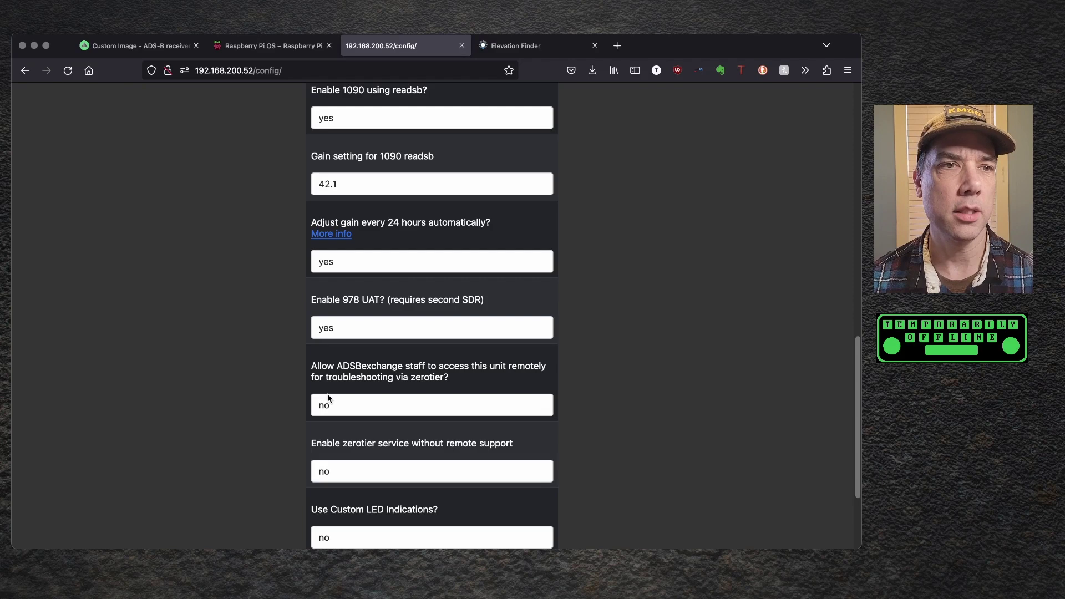
{"action": "scroll", "coordinate": [224, 387], "scroll_direction": "down", "scroll_amount": 4}
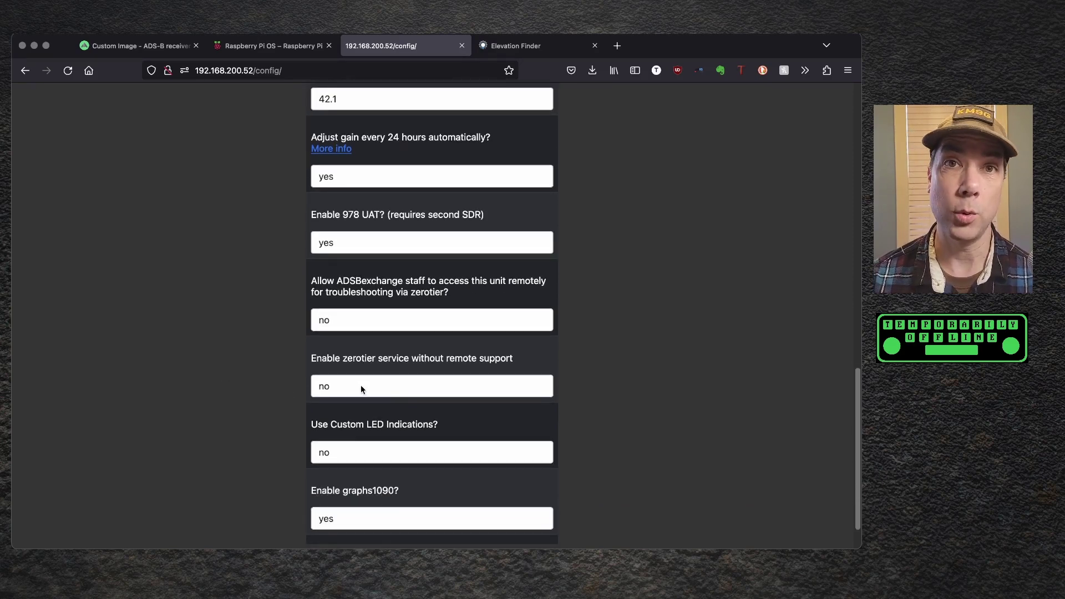
{"action": "scroll", "coordinate": [361, 388], "scroll_direction": "down", "scroll_amount": 2}
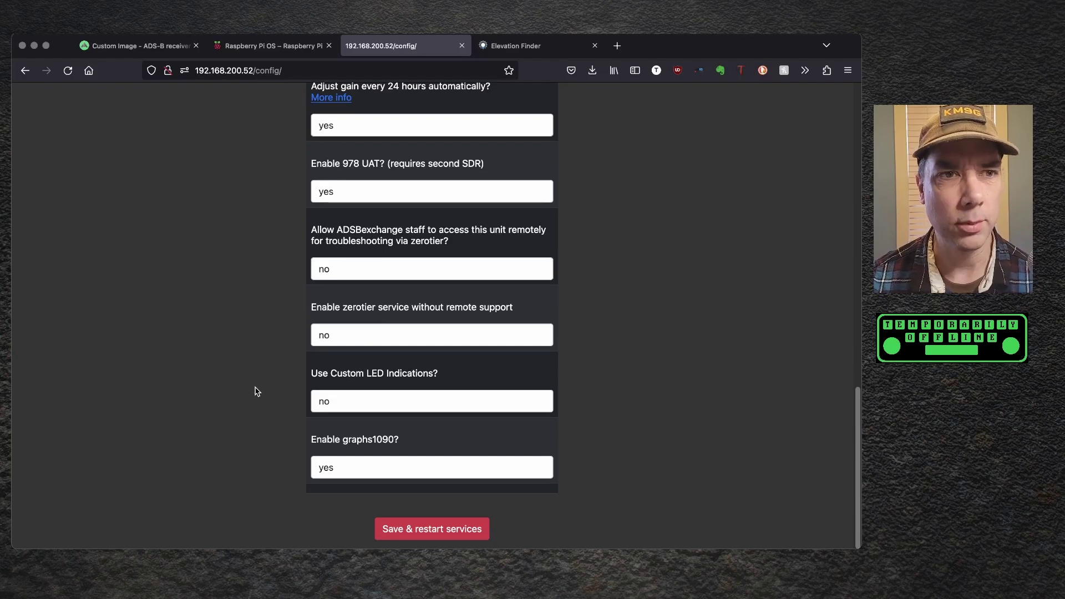
{"action": "left_click", "coordinate": [336, 399]}
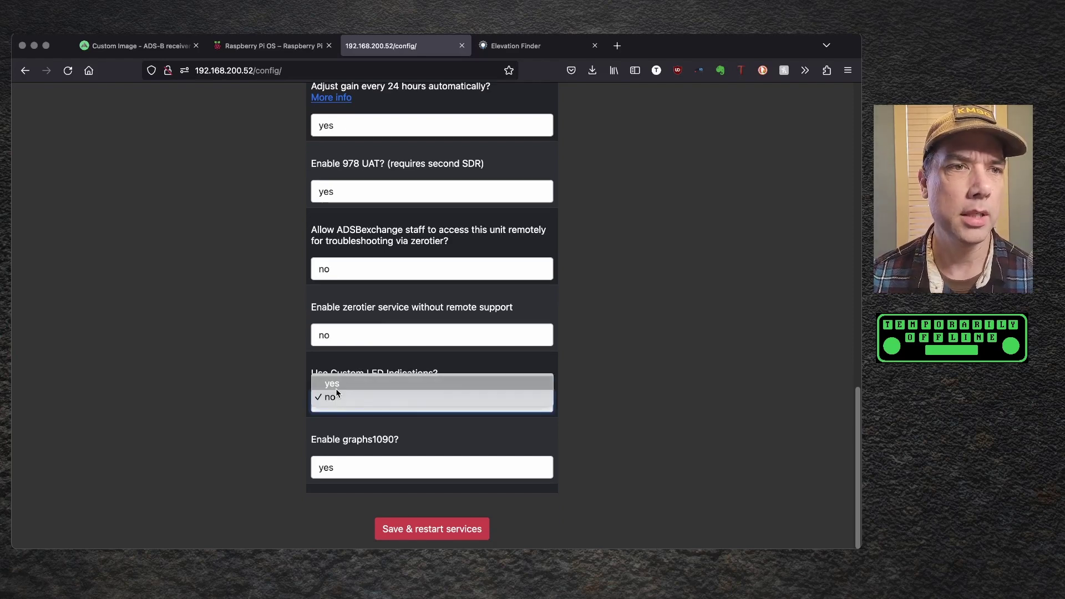
{"action": "left_click", "coordinate": [335, 384]}
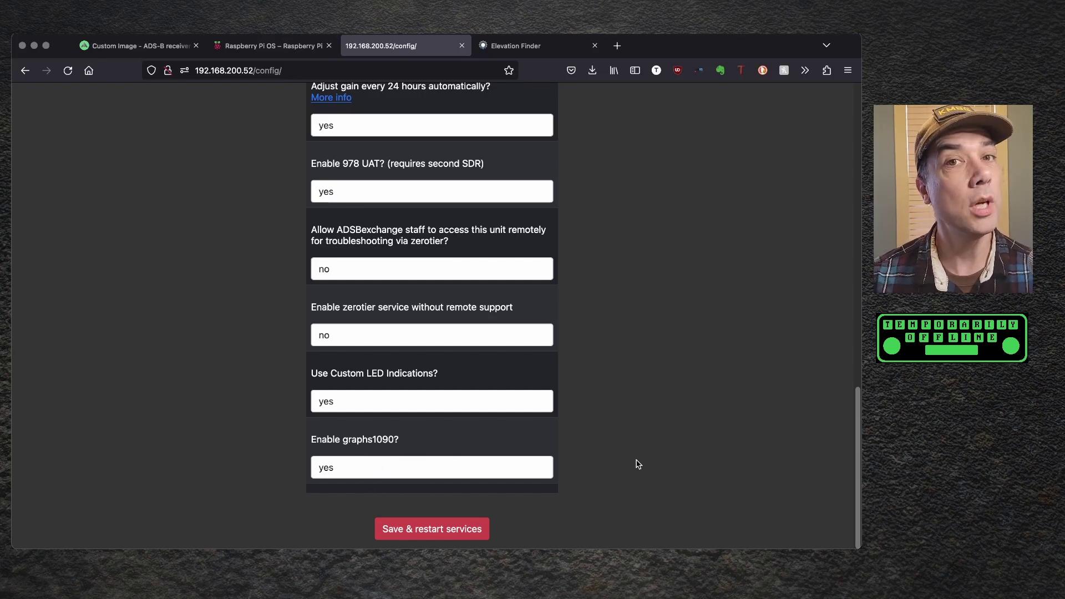
- Fix the altitude format error by changing it to 1223ft, then save and restart services, confirming OK
{"action": "left_click", "coordinate": [450, 528]}
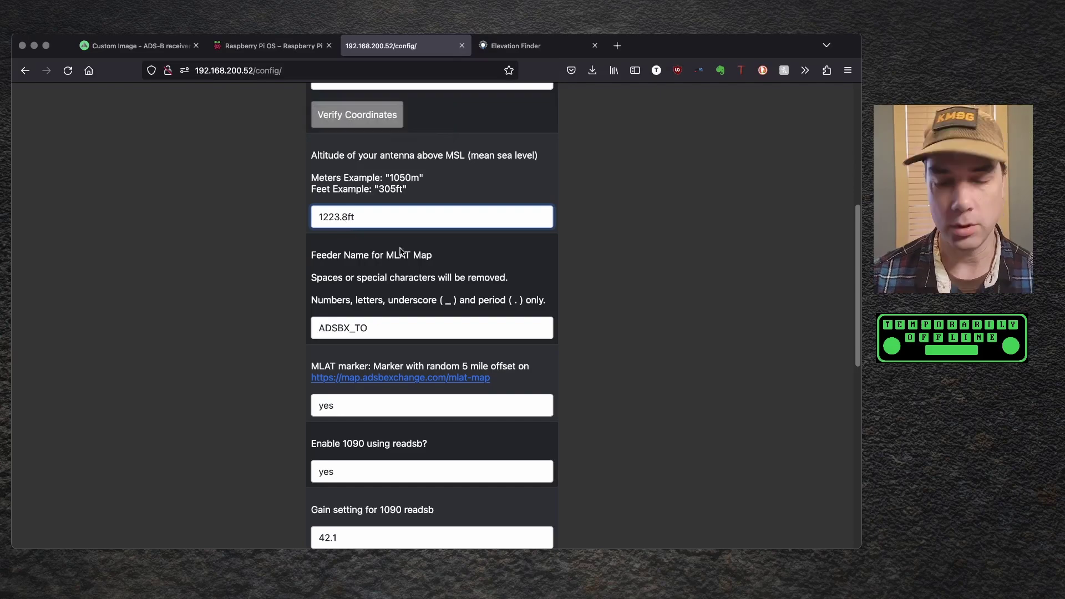
{"action": "key", "text": "BackSpace"}
{"action": "key", "text": "BackSpace"}
{"action": "scroll", "coordinate": [677, 242], "scroll_direction": "down", "scroll_amount": 10}
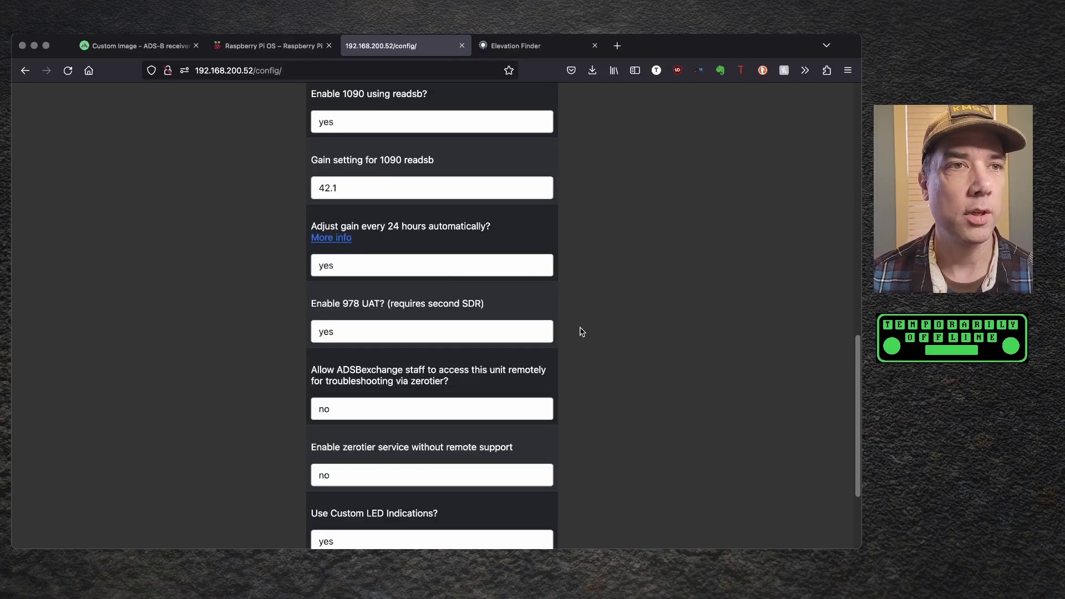
{"action": "left_click", "coordinate": [435, 529]}
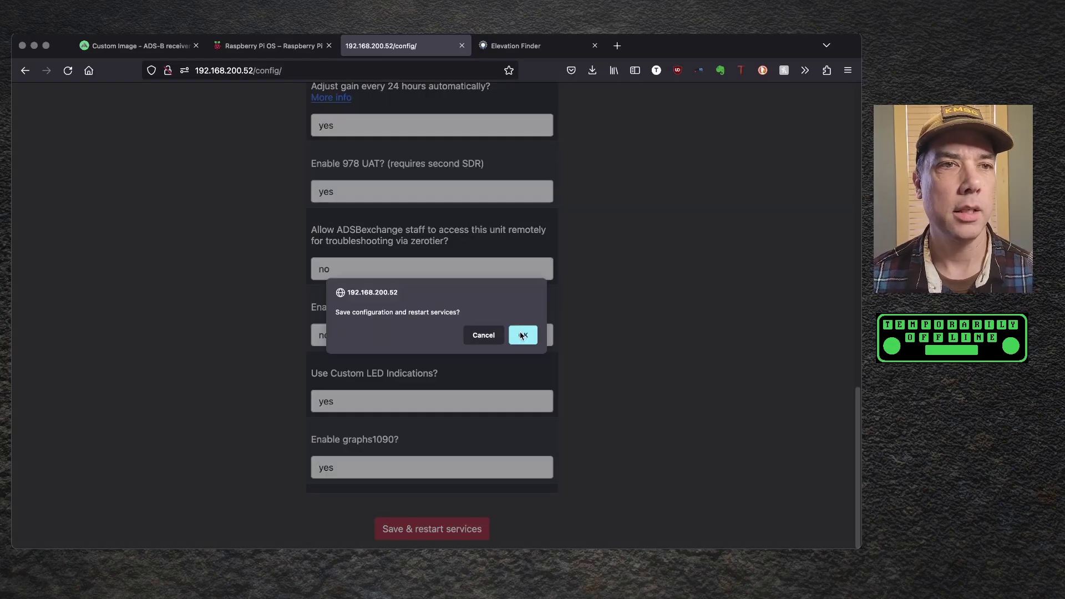
{"action": "left_click", "coordinate": [523, 335]}
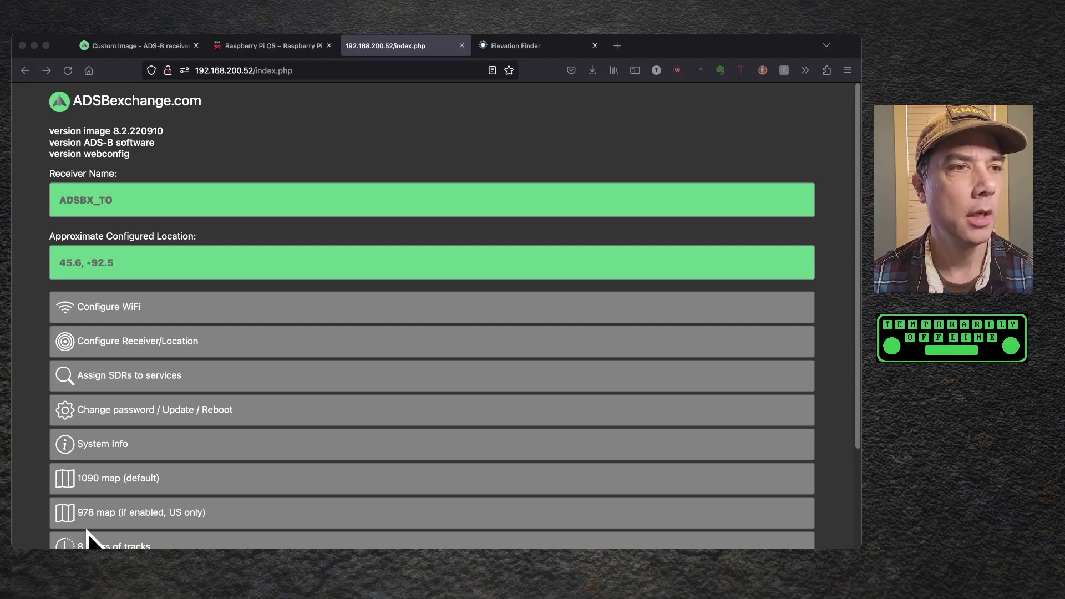
- Assign SDR serial 1090 to readsb and 978 to dump978, then save and restart services
{"action": "left_click", "coordinate": [176, 377]}
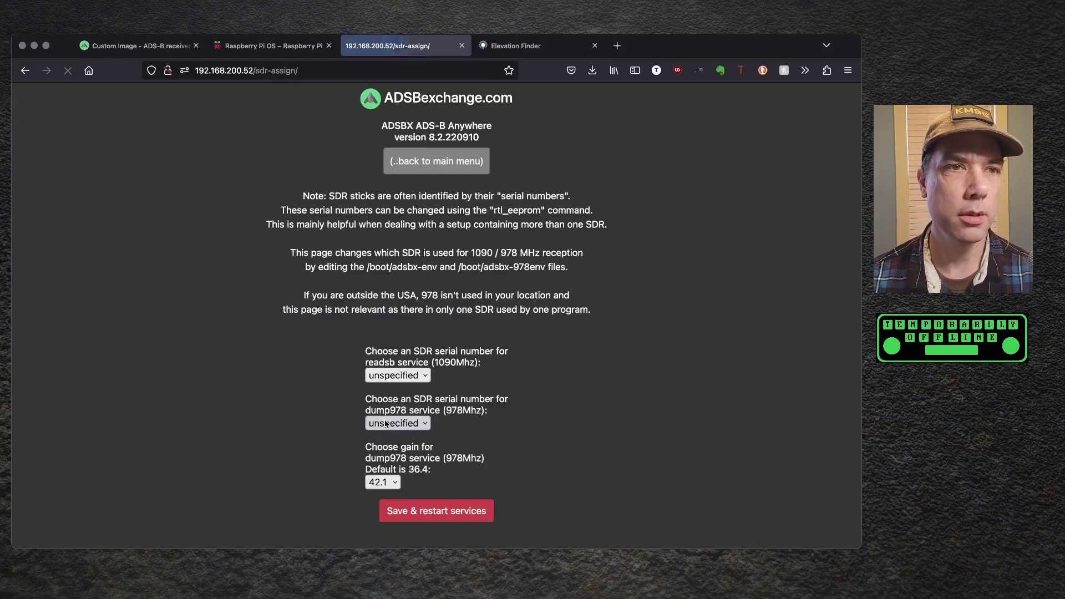
{"action": "left_click", "coordinate": [419, 376]}
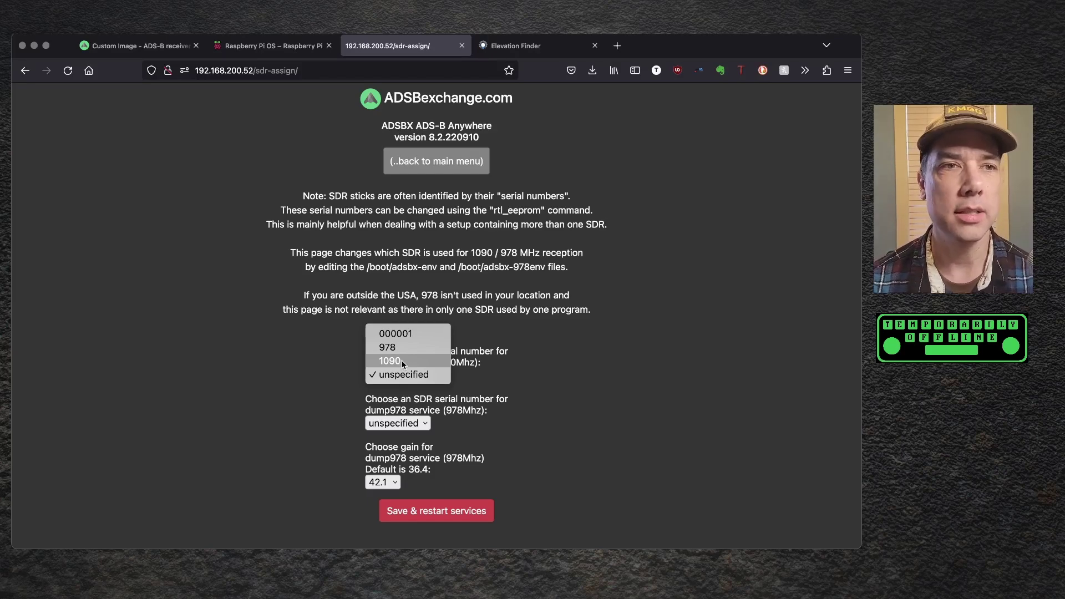
{"action": "left_click", "coordinate": [401, 361]}
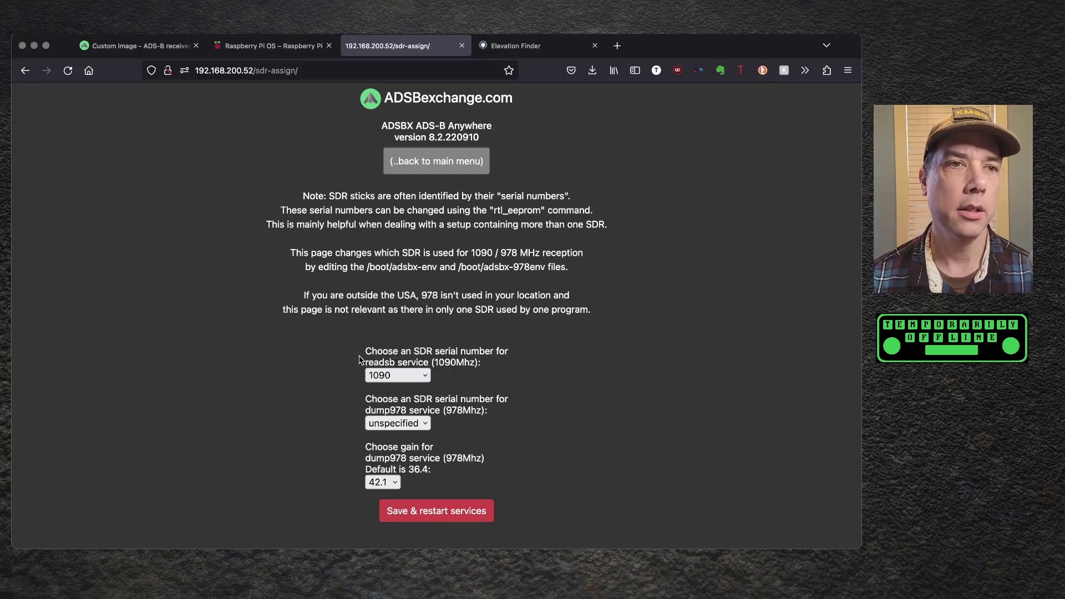
{"action": "left_click", "coordinate": [396, 427]}
{"action": "left_click", "coordinate": [396, 427]}
{"action": "left_click", "coordinate": [396, 422]}
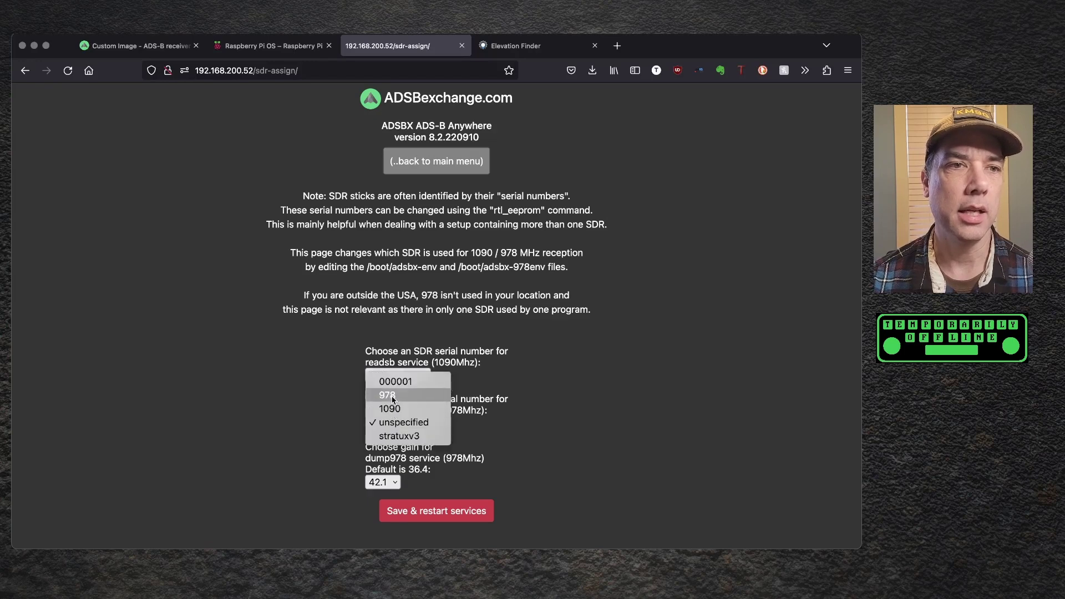
{"action": "left_click", "coordinate": [360, 398]}
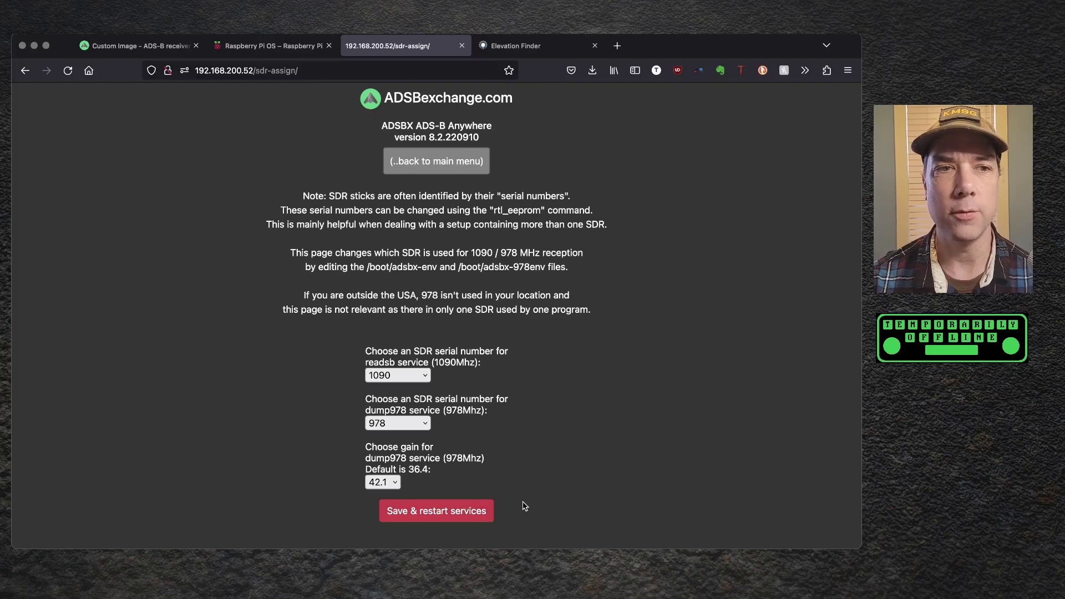
{"action": "left_click", "coordinate": [449, 511]}
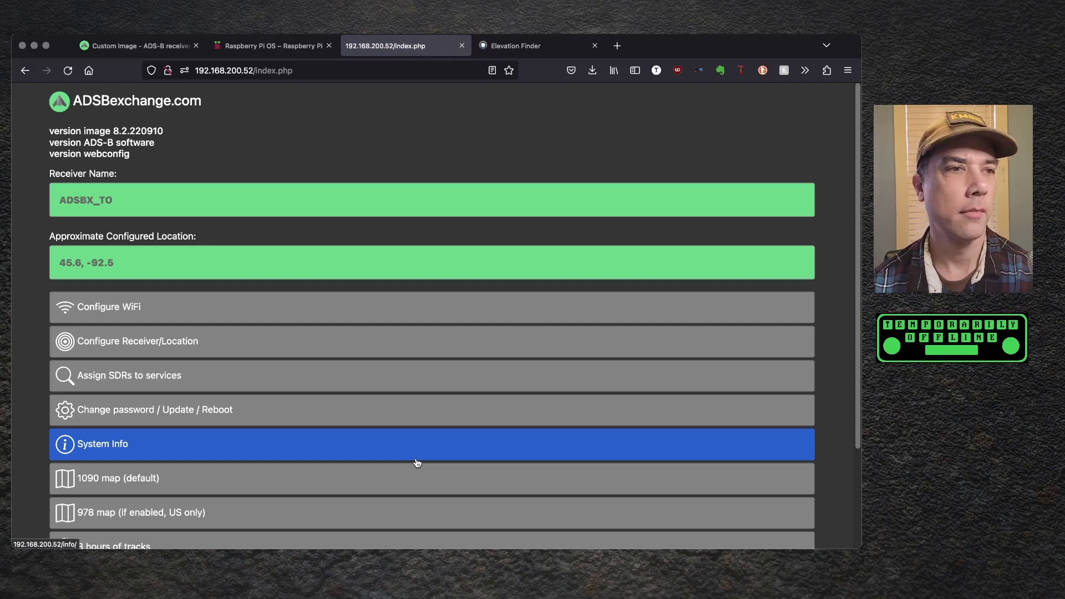
- Enter the old default password and the new password twice, then submit Change PW
{"action": "left_click", "coordinate": [328, 421]}
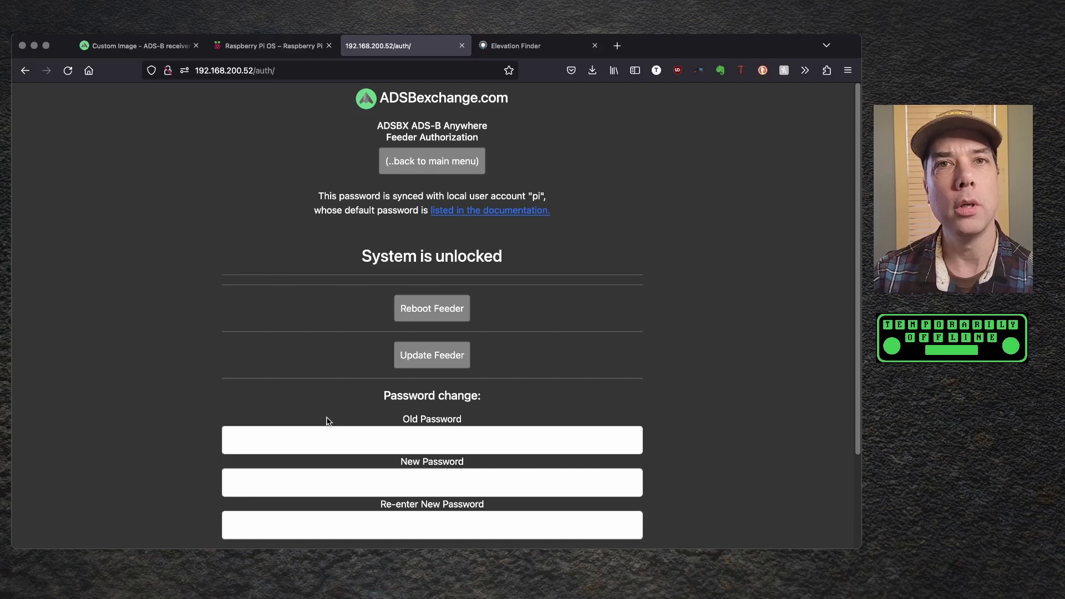
{"action": "left_click", "coordinate": [409, 438]}
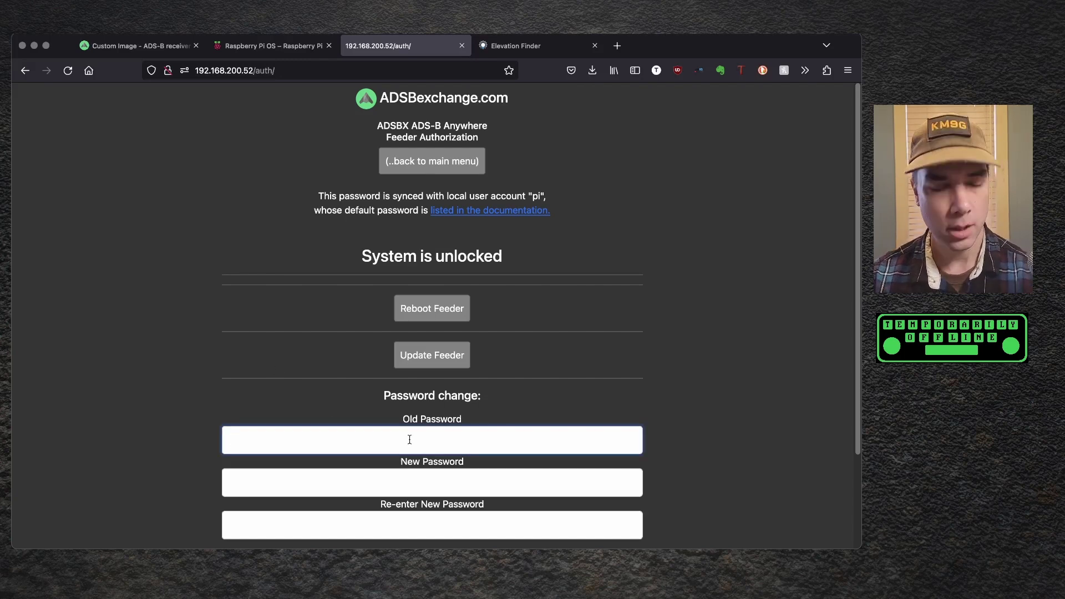
{"action": "type", "text": "adsb"}
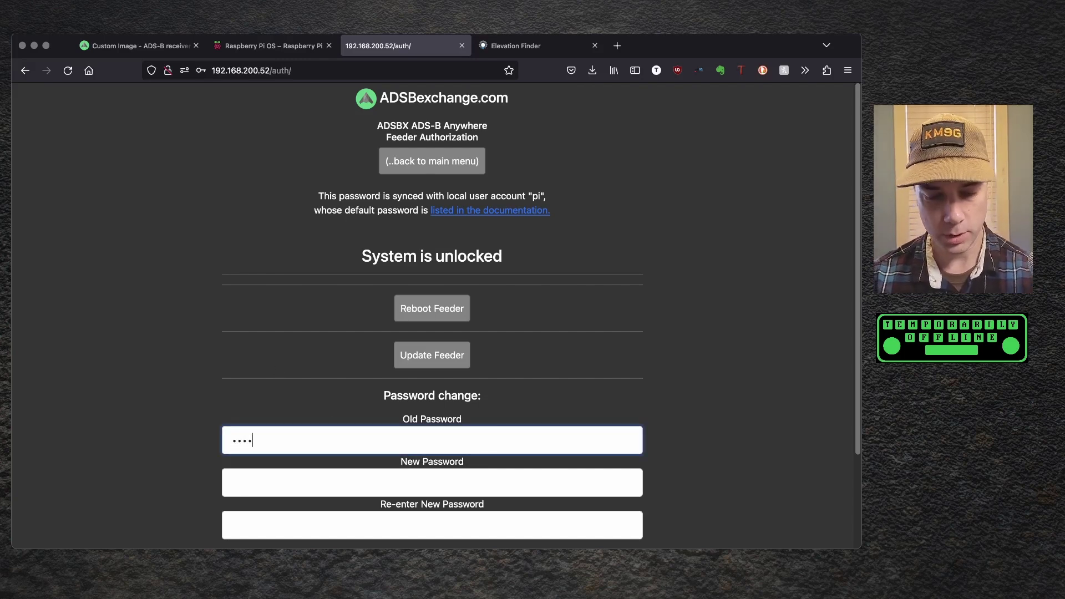
{"action": "type", "text": "123"}
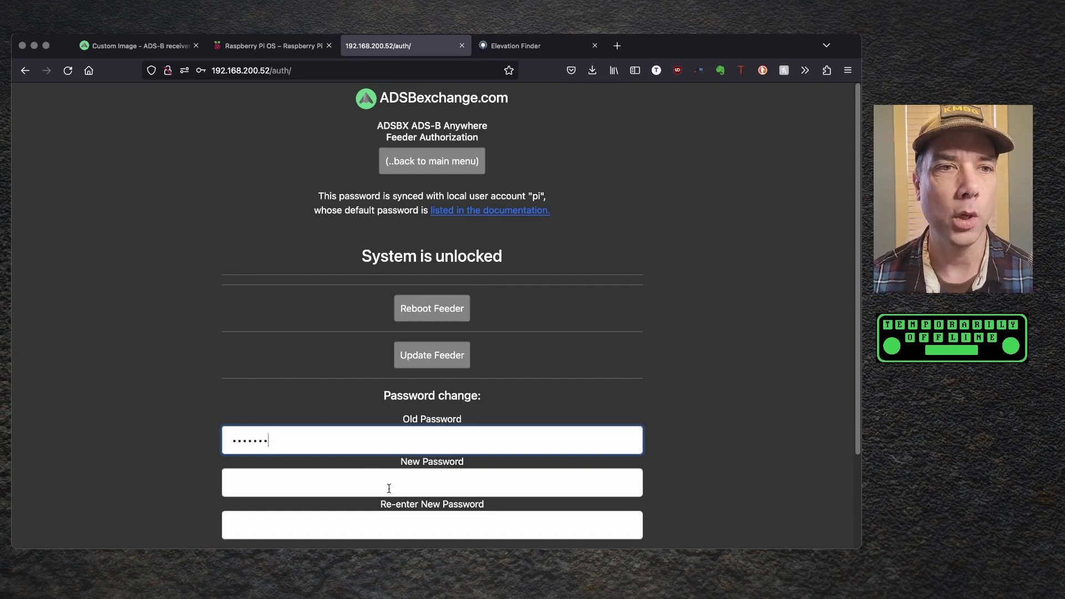
{"action": "left_click", "coordinate": [389, 488]}
{"action": "scroll", "coordinate": [69, 413], "scroll_direction": "down", "scroll_amount": 1}
{"action": "left_click", "coordinate": [292, 436]}
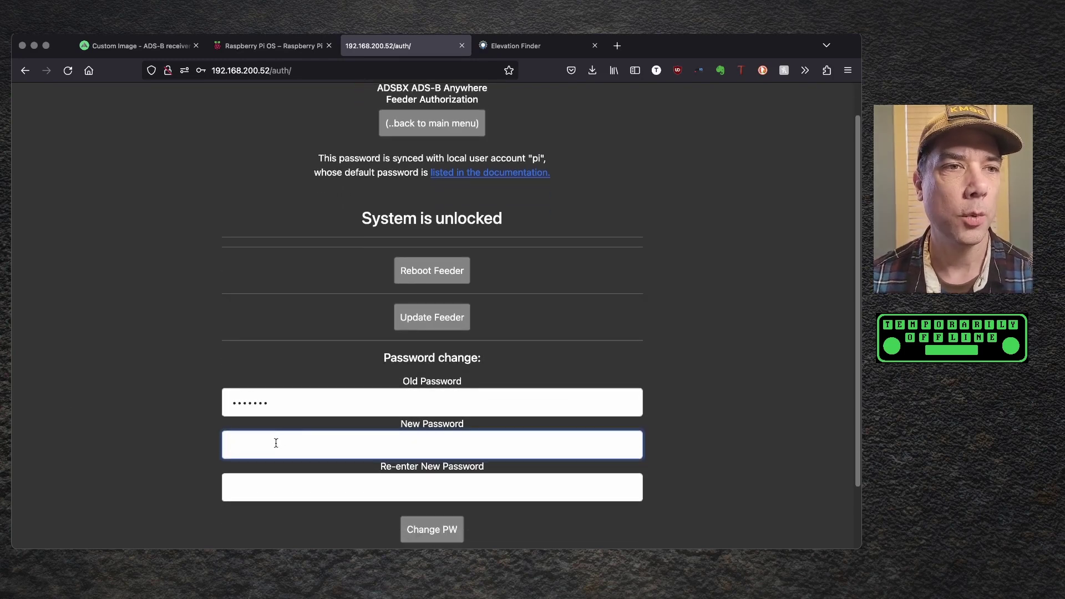
{"action": "left_click", "coordinate": [276, 442]}
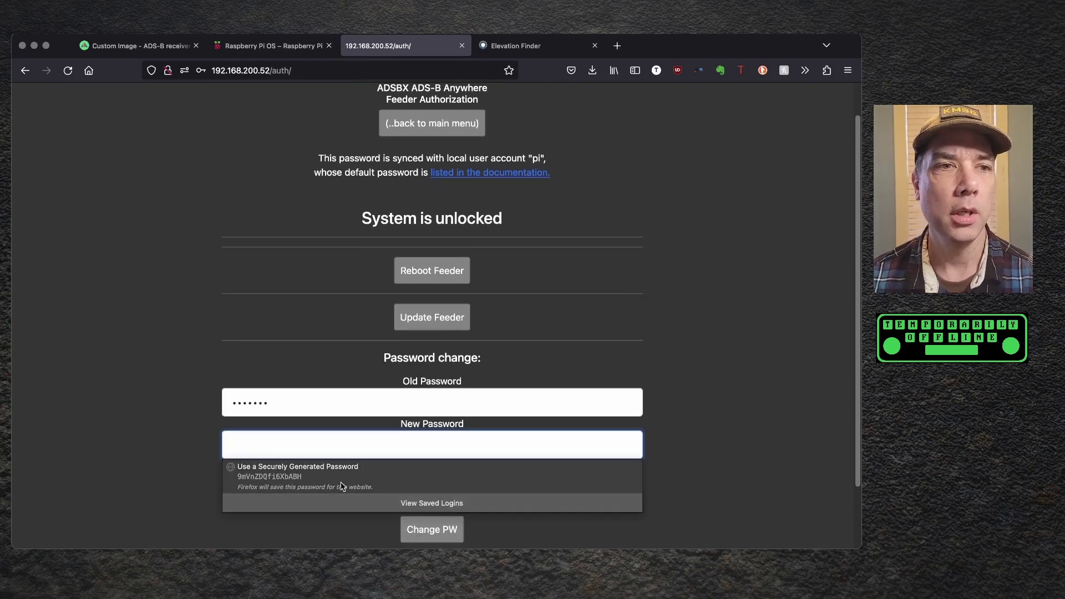
{"action": "left_click", "coordinate": [297, 439]}
{"action": "key", "text": "super+v"}
{"action": "key", "text": "Tab"}
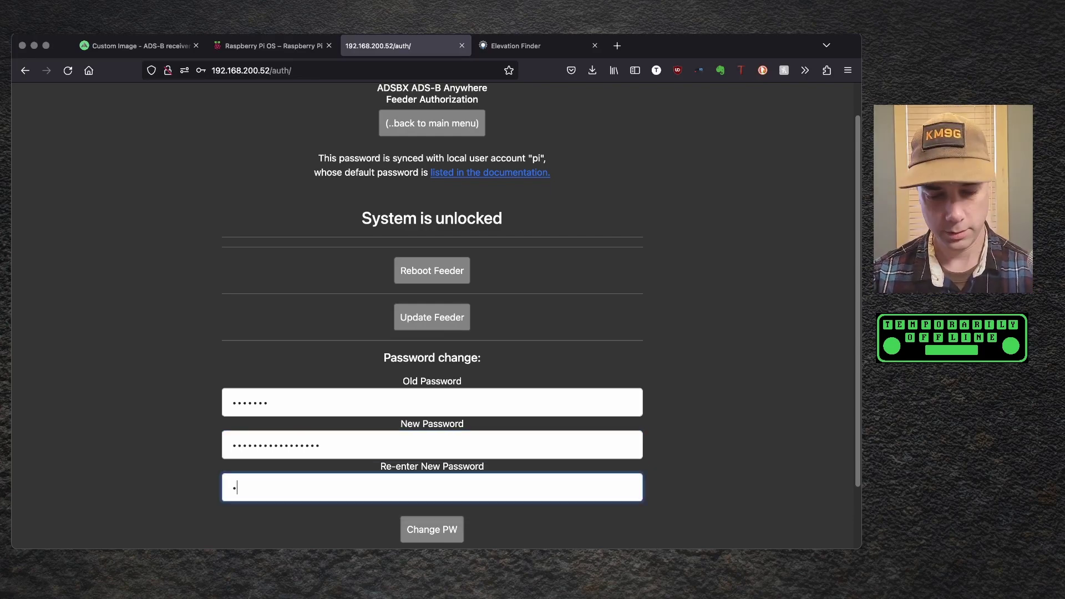
{"action": "key", "text": "super+v"}
{"action": "scroll", "coordinate": [421, 459], "scroll_direction": "down", "scroll_amount": 2}
{"action": "left_click", "coordinate": [421, 458]}
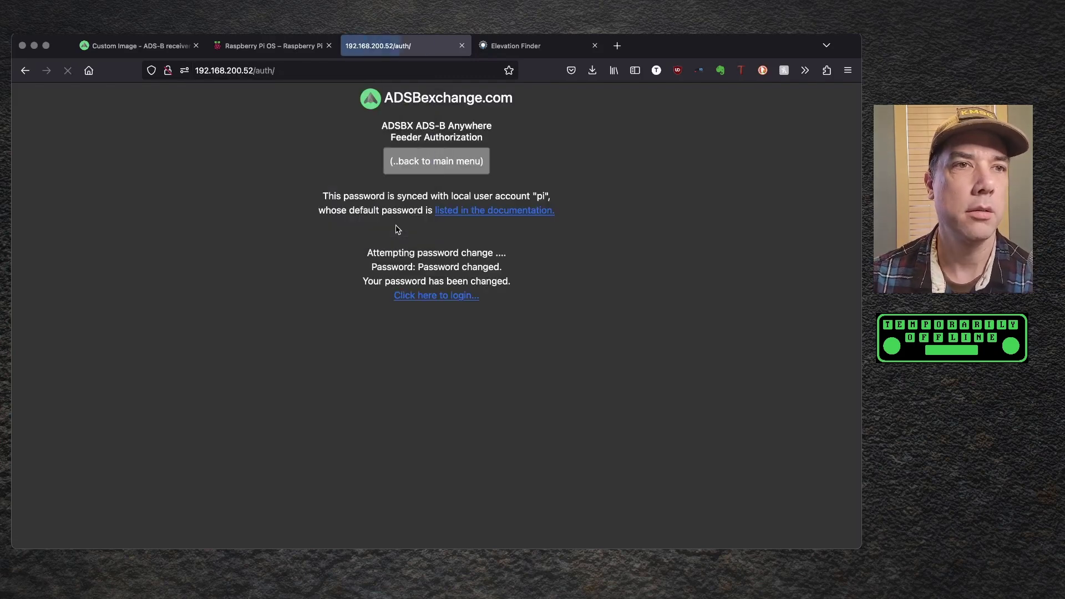
- Save the new login in Firefox and log back in with the new password
{"action": "left_click", "coordinate": [399, 228]}
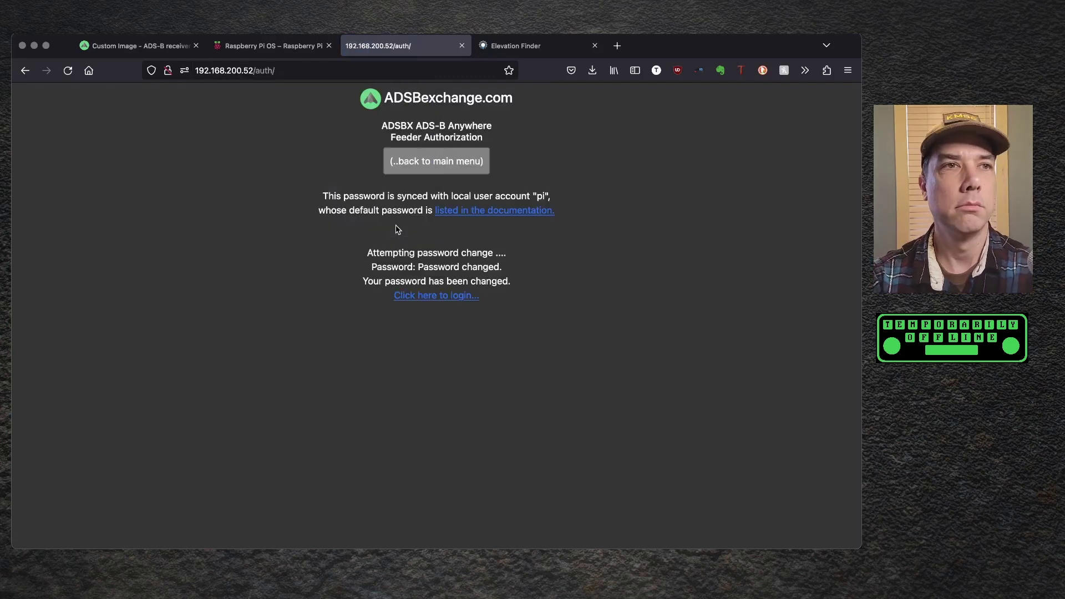
{"action": "left_click", "coordinate": [437, 295]}
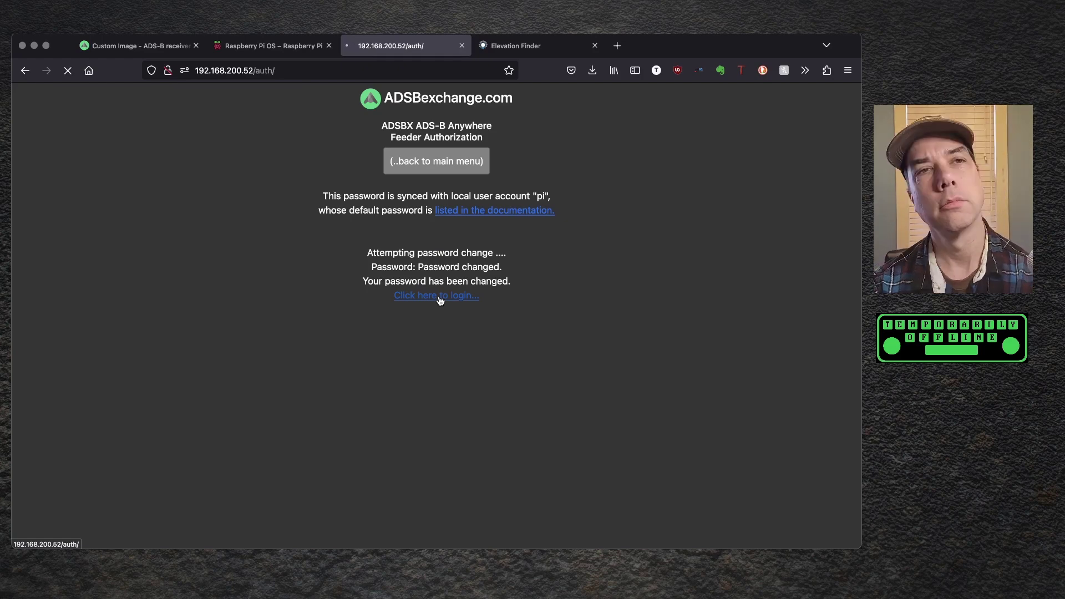
{"action": "left_click", "coordinate": [430, 330]}
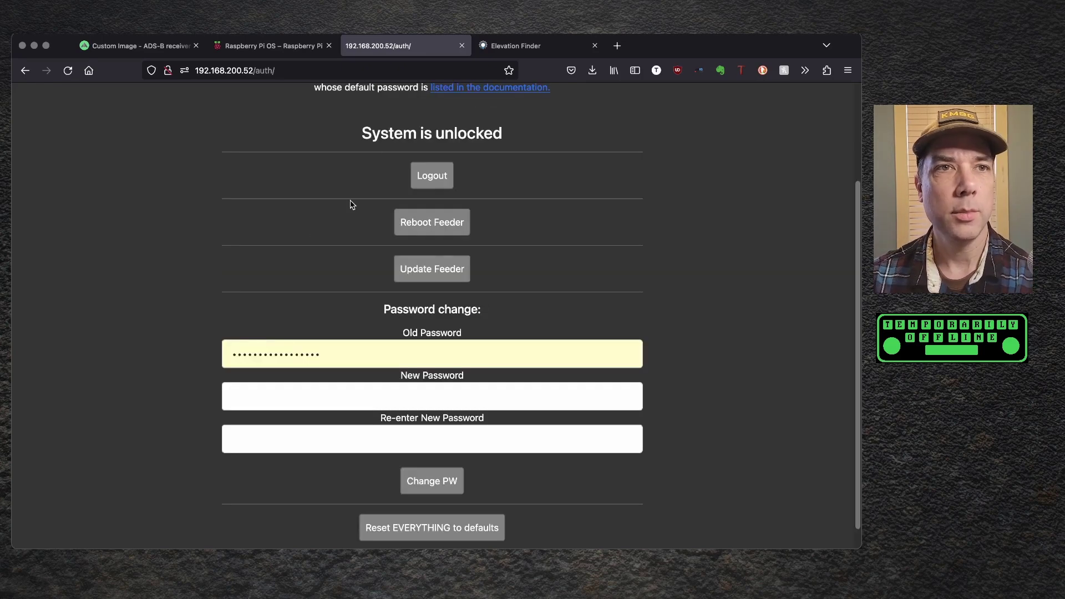
{"action": "scroll", "coordinate": [299, 248], "scroll_direction": "down", "scroll_amount": 1}
{"action": "scroll", "coordinate": [303, 244], "scroll_direction": "up", "scroll_amount": 5}
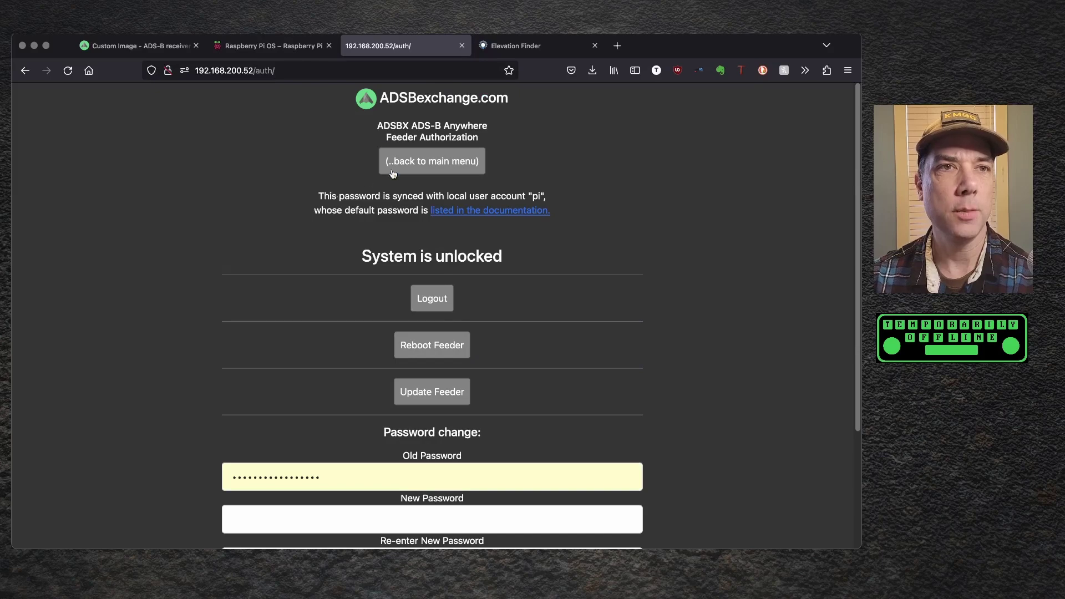
- Return to the main menu, review System Info, go back, and open '1090 map (default)'
{"action": "left_click", "coordinate": [422, 162]}
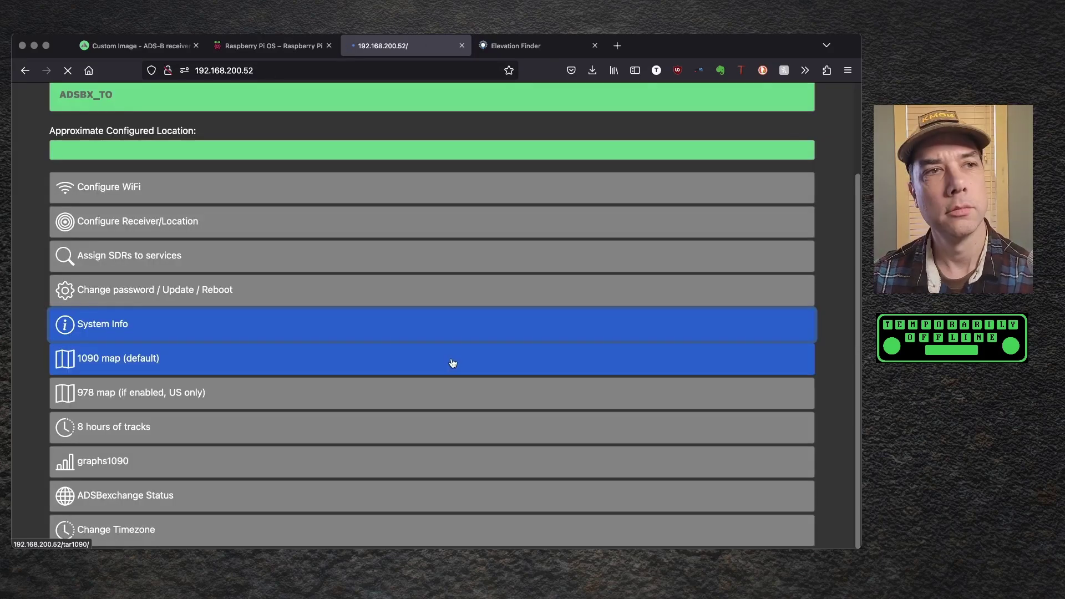
{"action": "scroll", "coordinate": [268, 285], "scroll_direction": "down", "scroll_amount": 10}
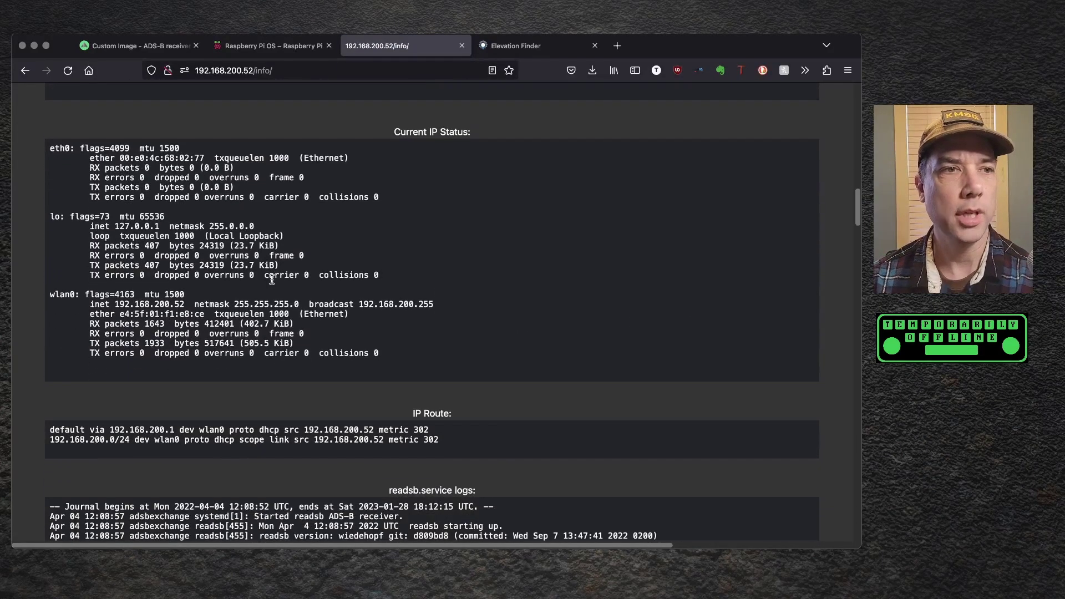
{"action": "scroll", "coordinate": [272, 280], "scroll_direction": "down", "scroll_amount": 15}
{"action": "key", "text": "super+bracketleft"}
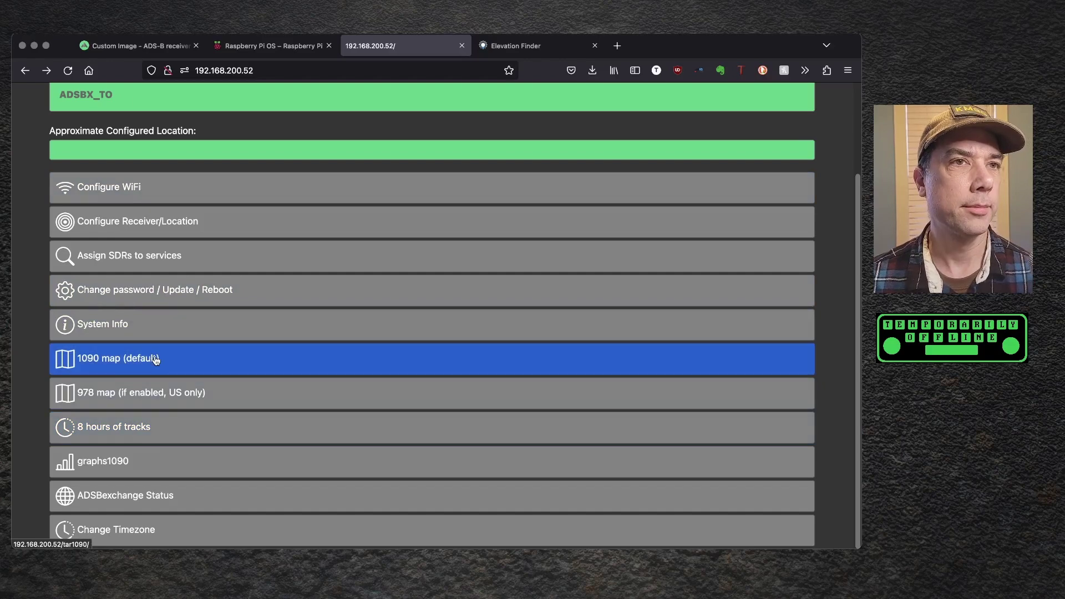
{"action": "left_click", "coordinate": [155, 360]}
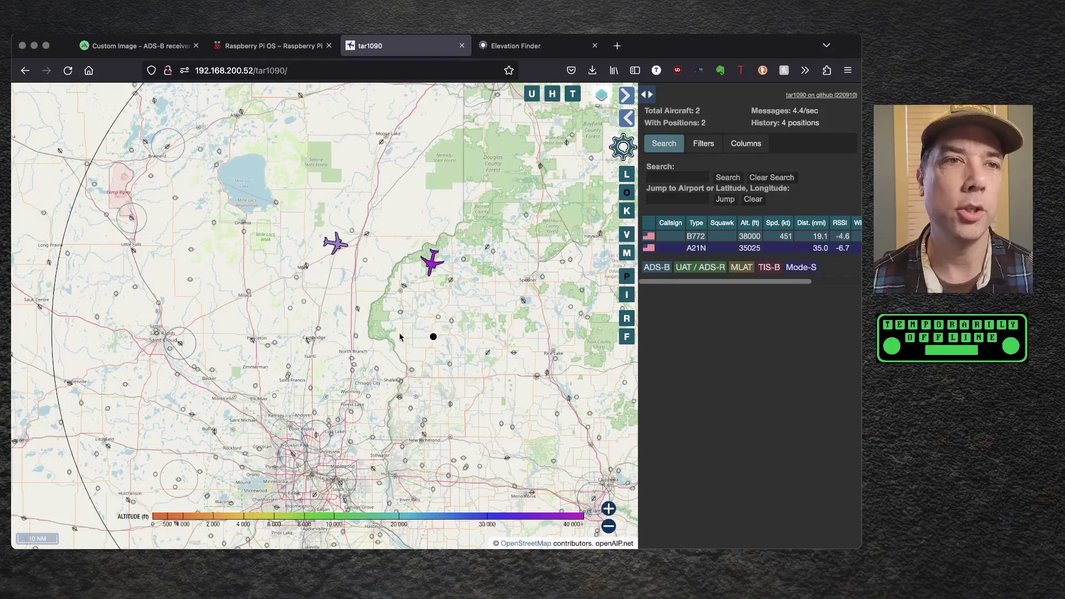
- Pan the tar1090 map toward Duluth and Saint Paul, then recentre on the aircraft cluster
{"action": "left_click", "coordinate": [31, 77]}
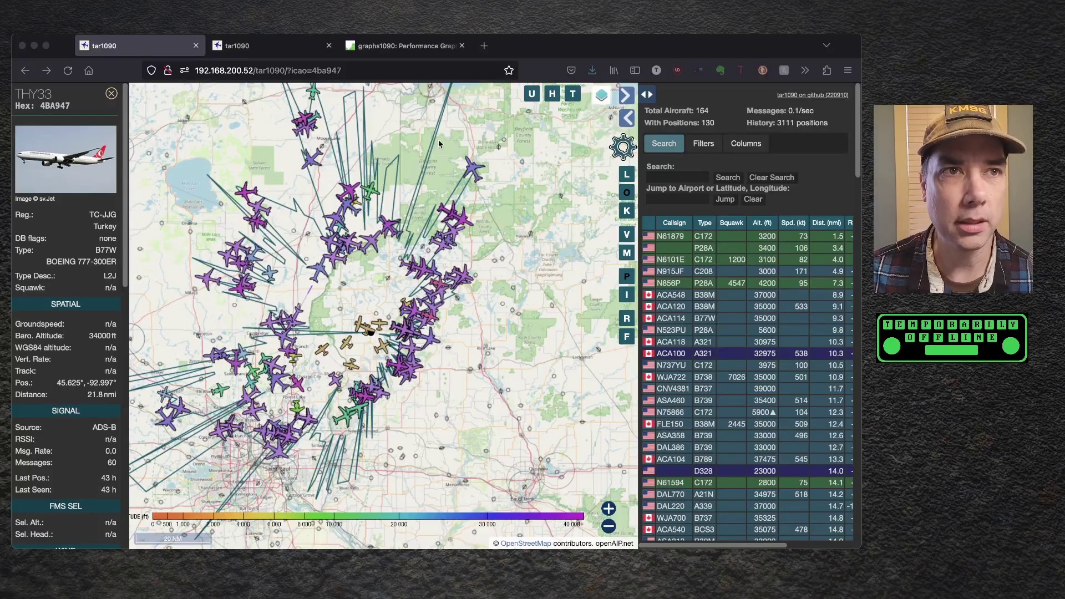
{"action": "left_click_drag", "start_coordinate": [413, 161], "coordinate": [402, 280]}
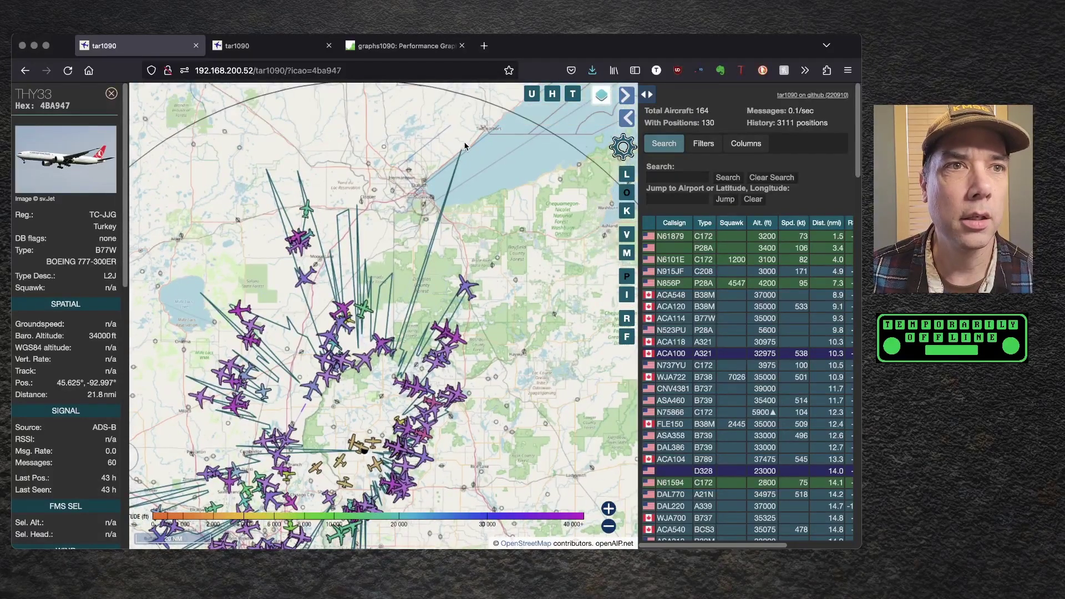
{"action": "left_click_drag", "start_coordinate": [362, 229], "coordinate": [419, 206]}
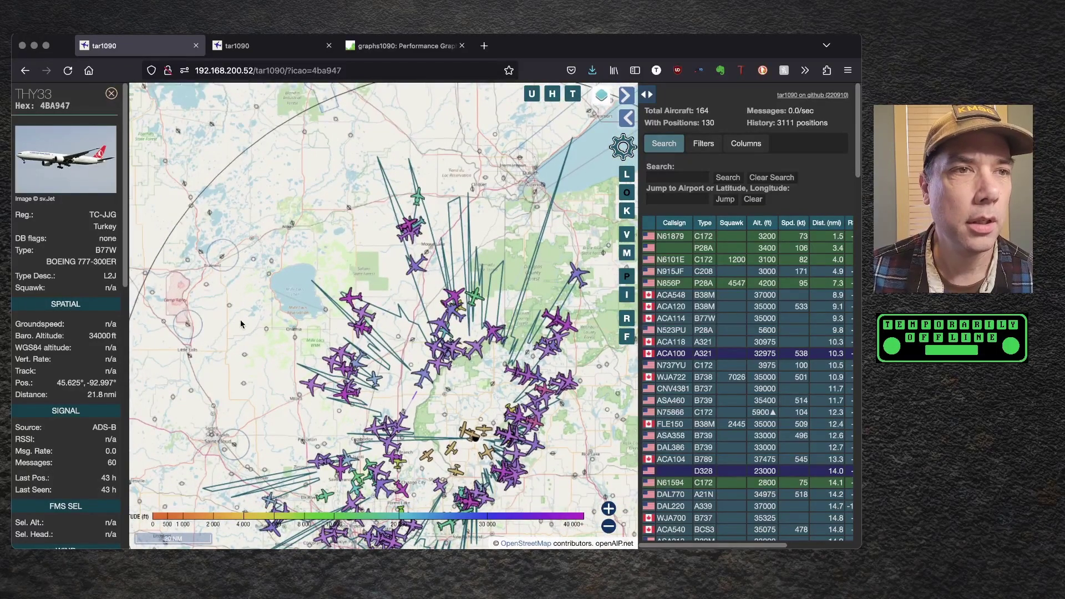
{"action": "key", "text": "Down"}
{"action": "key", "text": "Down"}
{"action": "key", "text": "Down"}
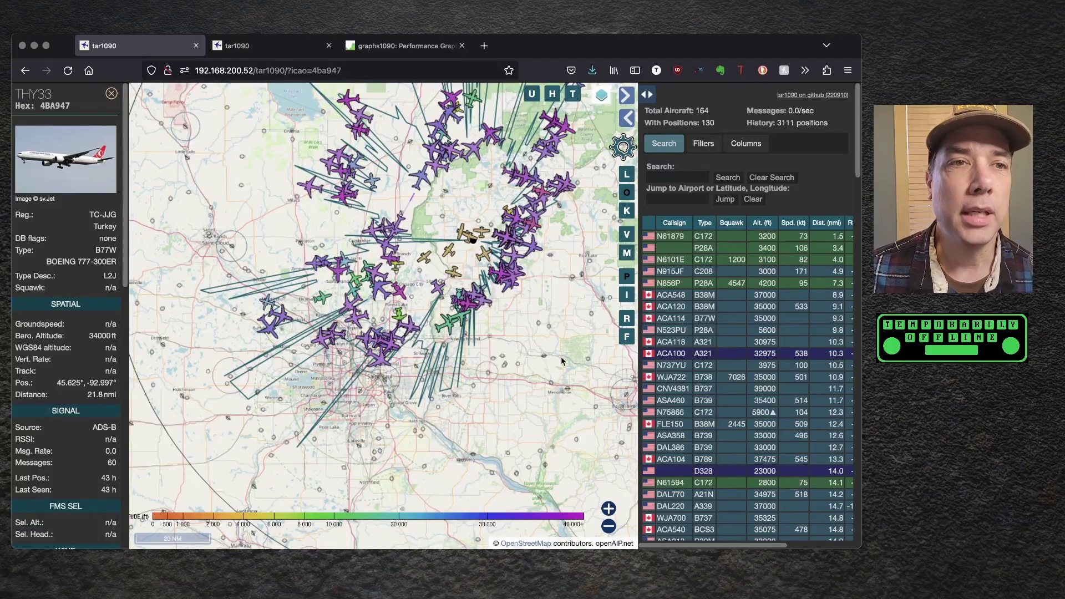
{"action": "left_click_drag", "start_coordinate": [550, 344], "coordinate": [499, 404]}
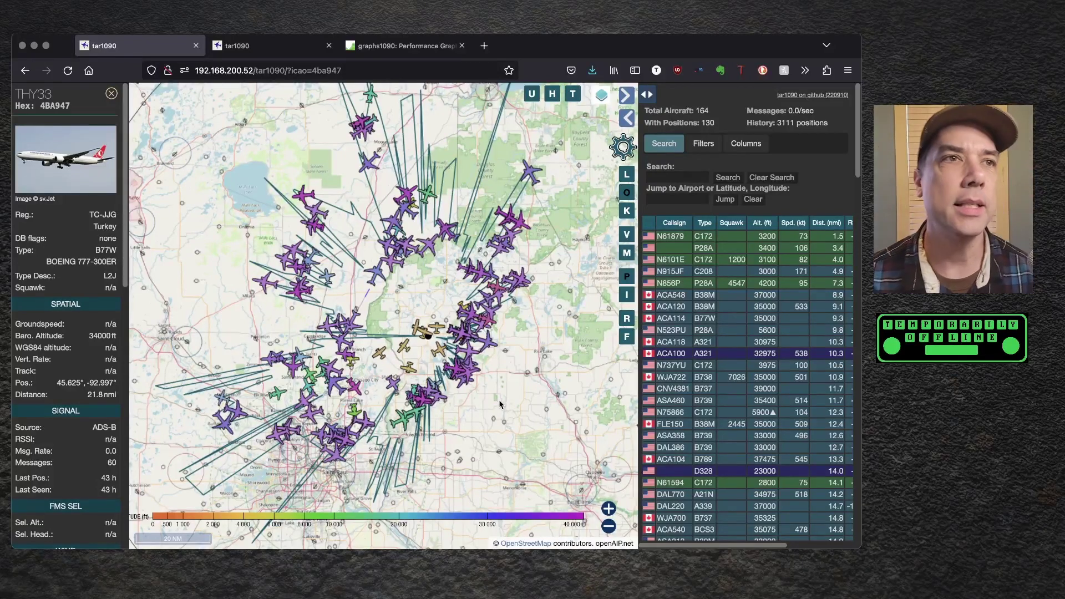
- Switch to the /978/ tar1090 tab showing the seven UAT aircraft
{"action": "left_click", "coordinate": [280, 48]}
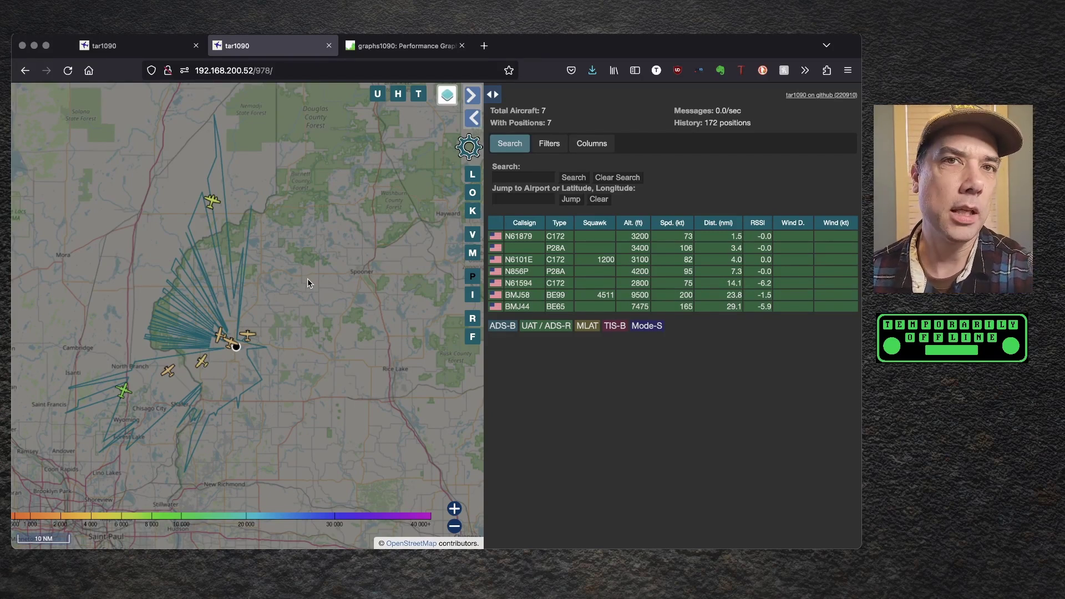
- Open graphs1090, enlarge the ADS-B Message Rate graph, and switch the range from 10 years to 24 hours
{"action": "left_click", "coordinate": [431, 48]}
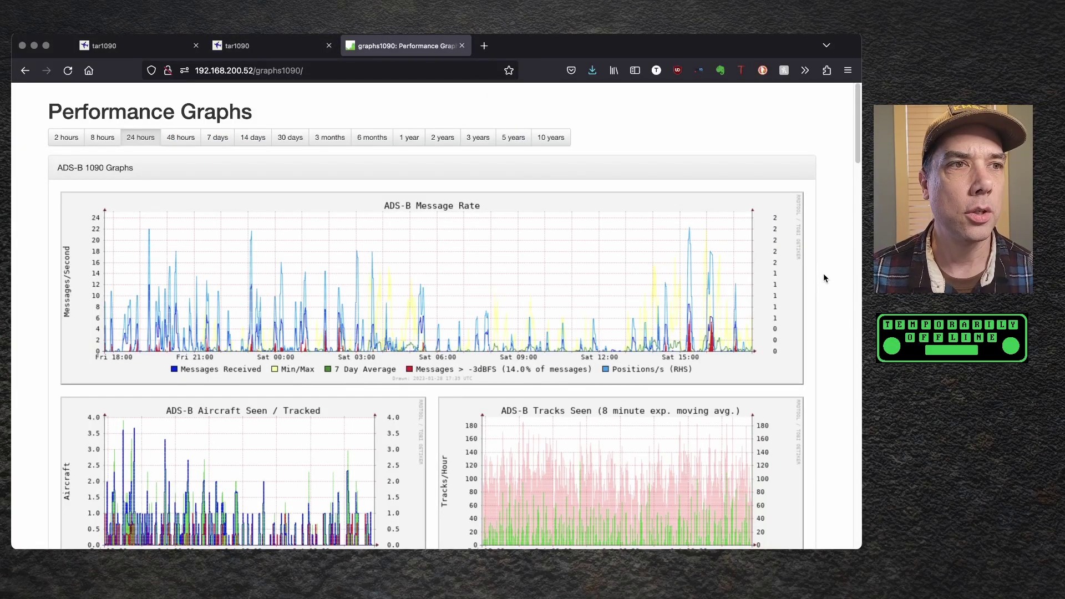
{"action": "left_click", "coordinate": [266, 244]}
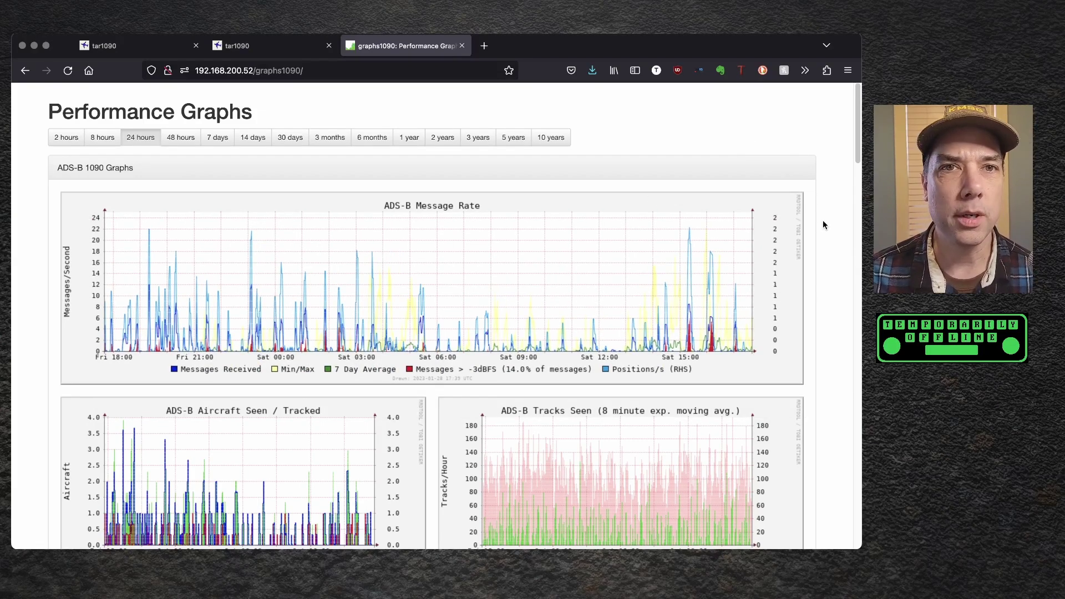
{"action": "left_click", "coordinate": [558, 141]}
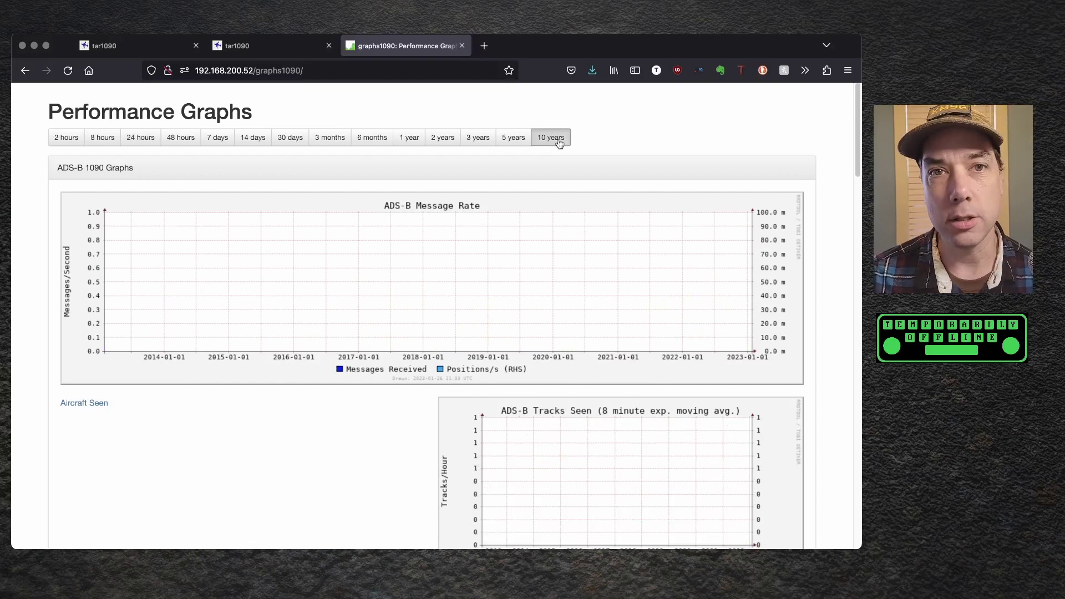
{"action": "left_click", "coordinate": [156, 131]}
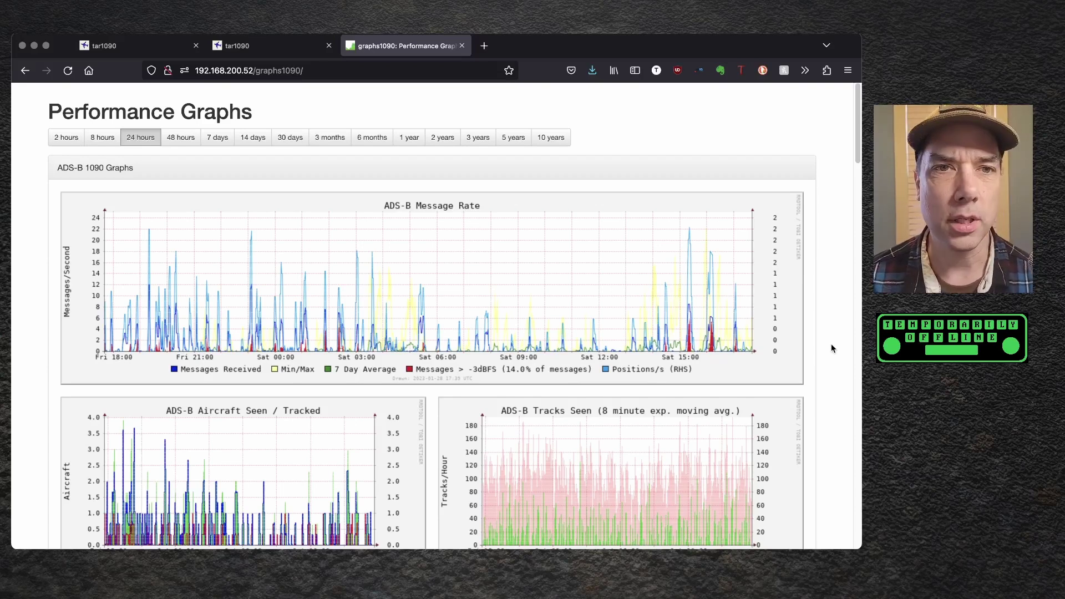
- Enlarge the 24-hour ADS-B Range graph, which peaks at 67.2 nautical miles
{"action": "scroll", "coordinate": [831, 340], "scroll_direction": "down", "scroll_amount": 1}
{"action": "scroll", "coordinate": [831, 340], "scroll_direction": "down", "scroll_amount": 5}
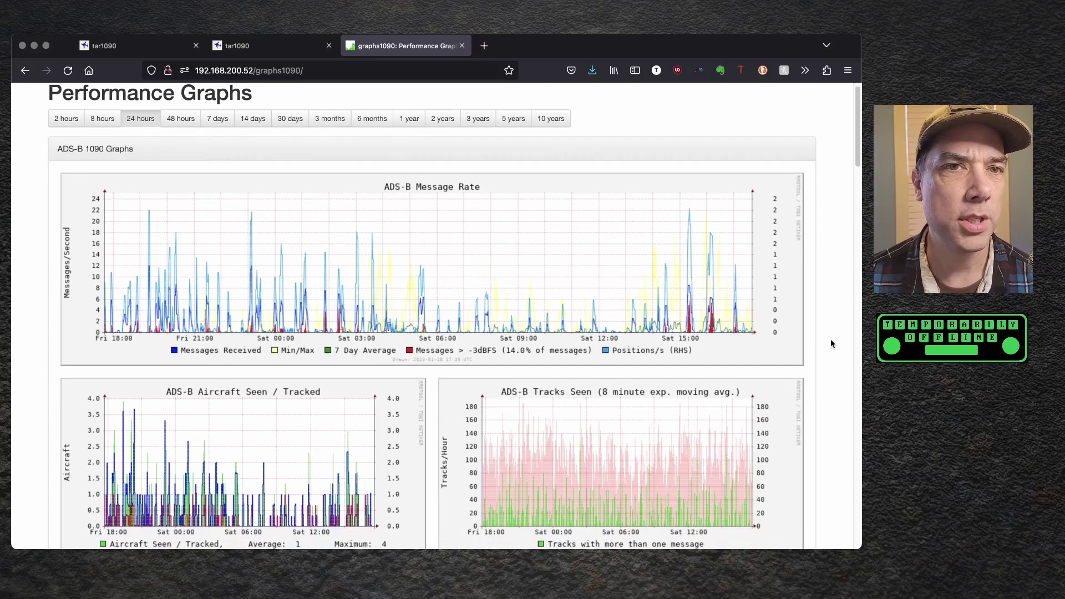
{"action": "scroll", "coordinate": [829, 344], "scroll_direction": "down", "scroll_amount": 6}
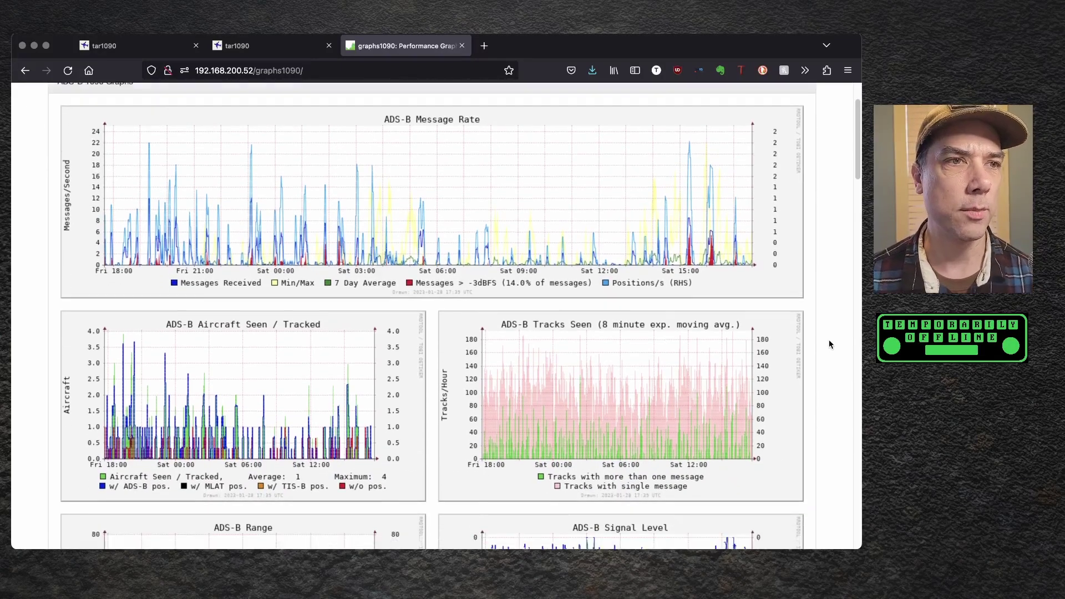
{"action": "scroll", "coordinate": [827, 344], "scroll_direction": "down", "scroll_amount": 1}
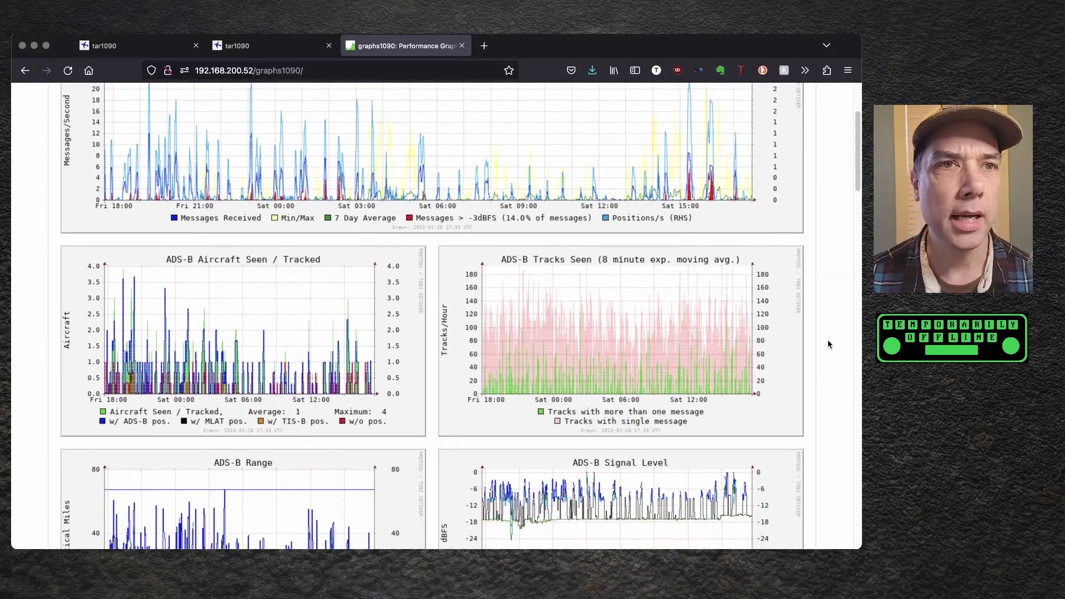
{"action": "scroll", "coordinate": [827, 344], "scroll_direction": "down", "scroll_amount": 10}
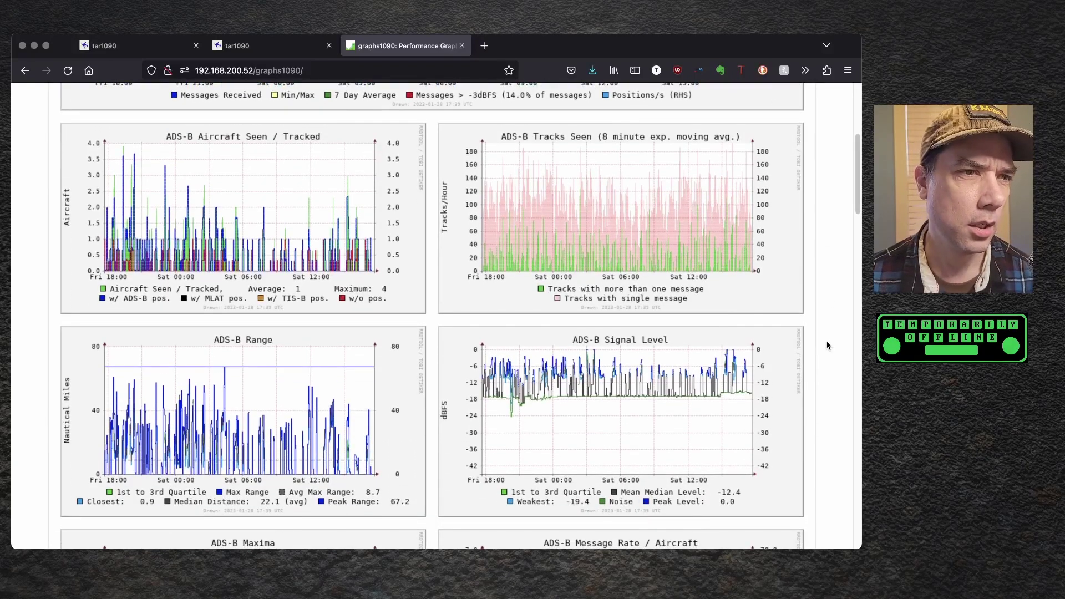
{"action": "left_click", "coordinate": [209, 385]}
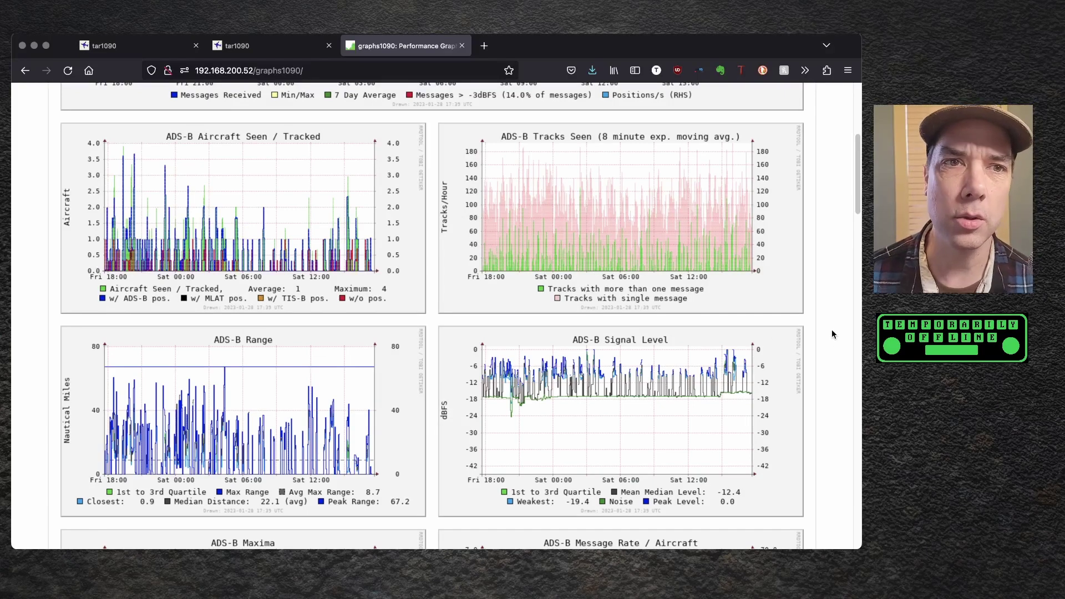
- Review the signal level, maxima, message rate and CPU utilization graphs below it
{"action": "scroll", "coordinate": [830, 328], "scroll_direction": "down", "scroll_amount": 2}
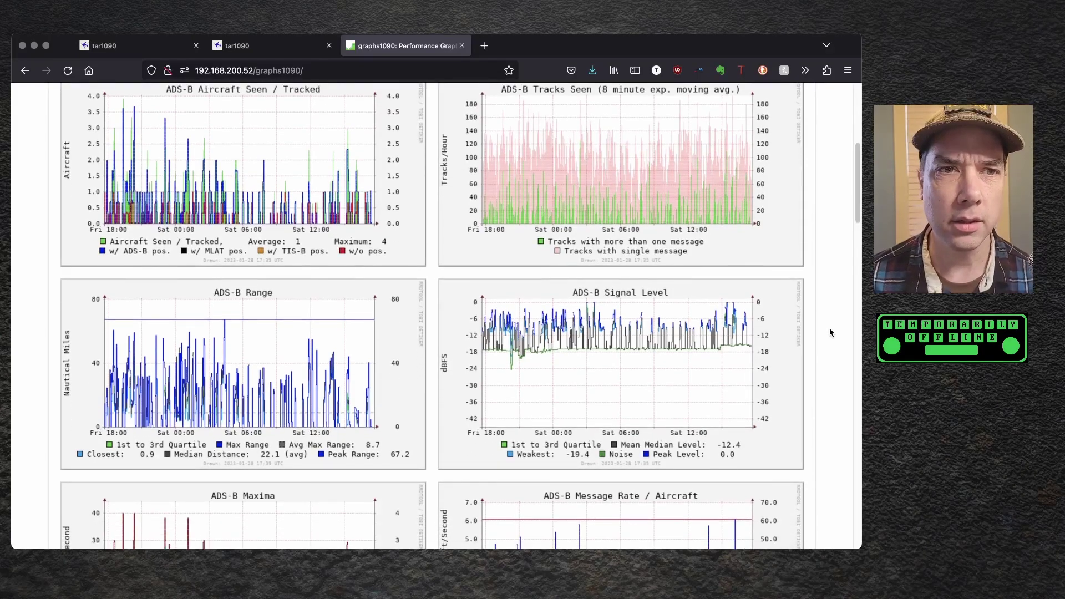
{"action": "scroll", "coordinate": [830, 328], "scroll_direction": "down", "scroll_amount": 3}
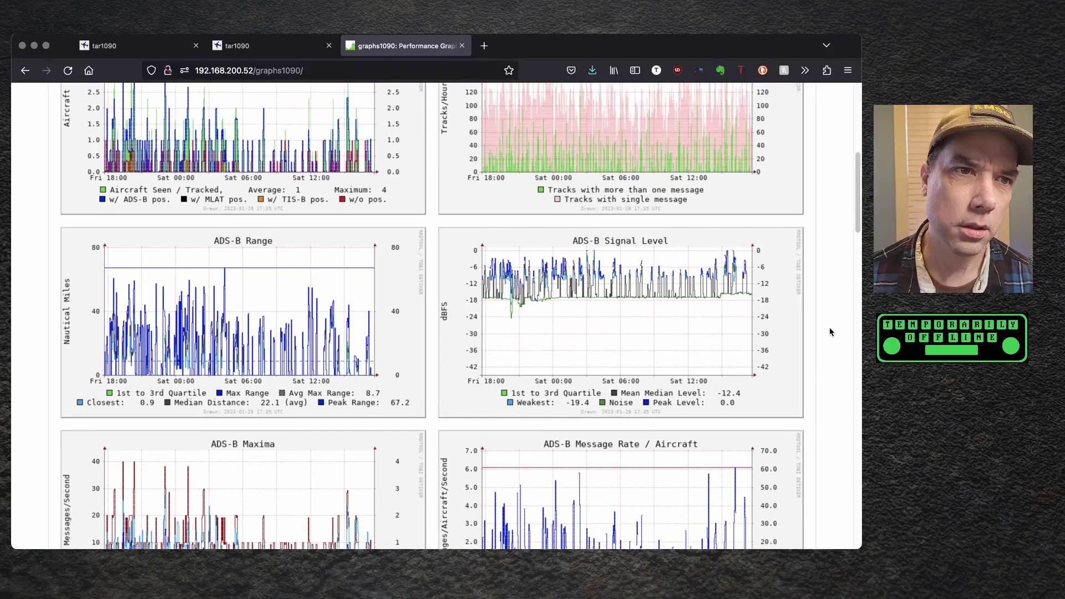
{"action": "scroll", "coordinate": [830, 328], "scroll_direction": "down", "scroll_amount": 5}
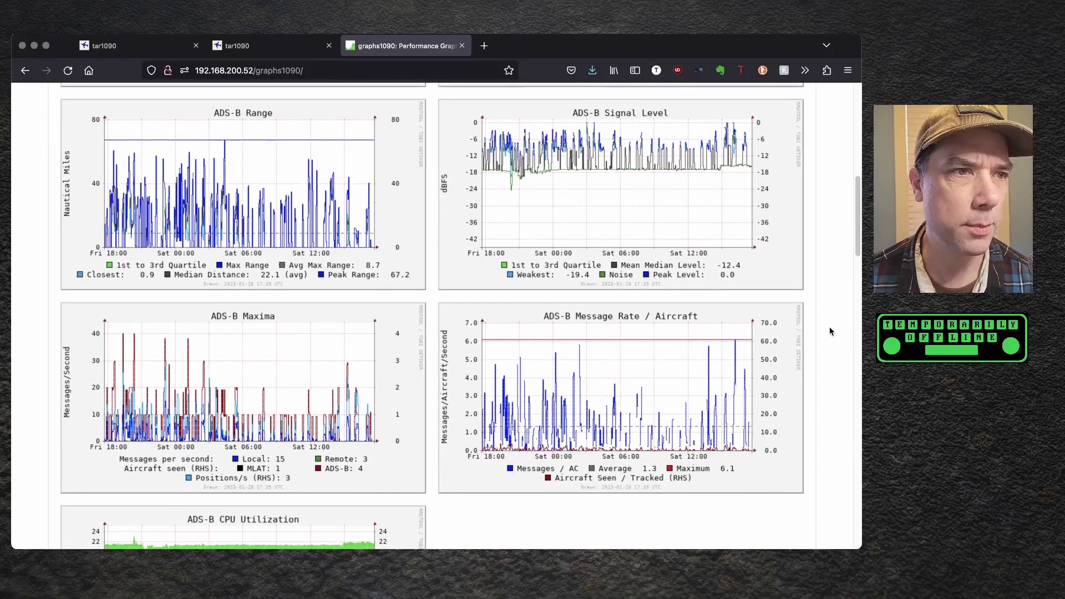
{"action": "scroll", "coordinate": [830, 330], "scroll_direction": "down", "scroll_amount": 2}
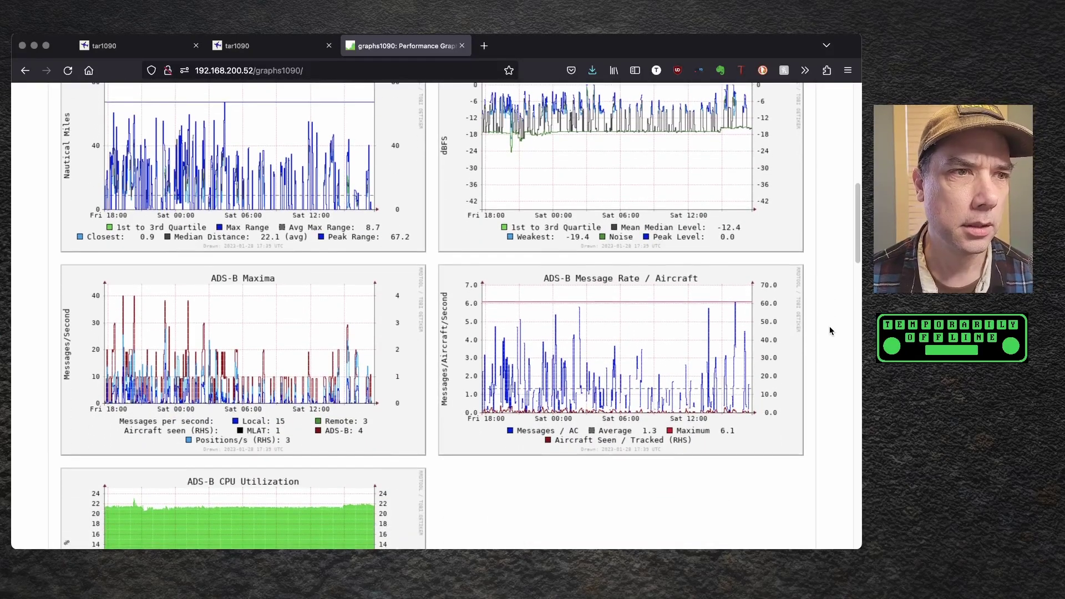
{"action": "scroll", "coordinate": [840, 319], "scroll_direction": "down", "scroll_amount": 5}
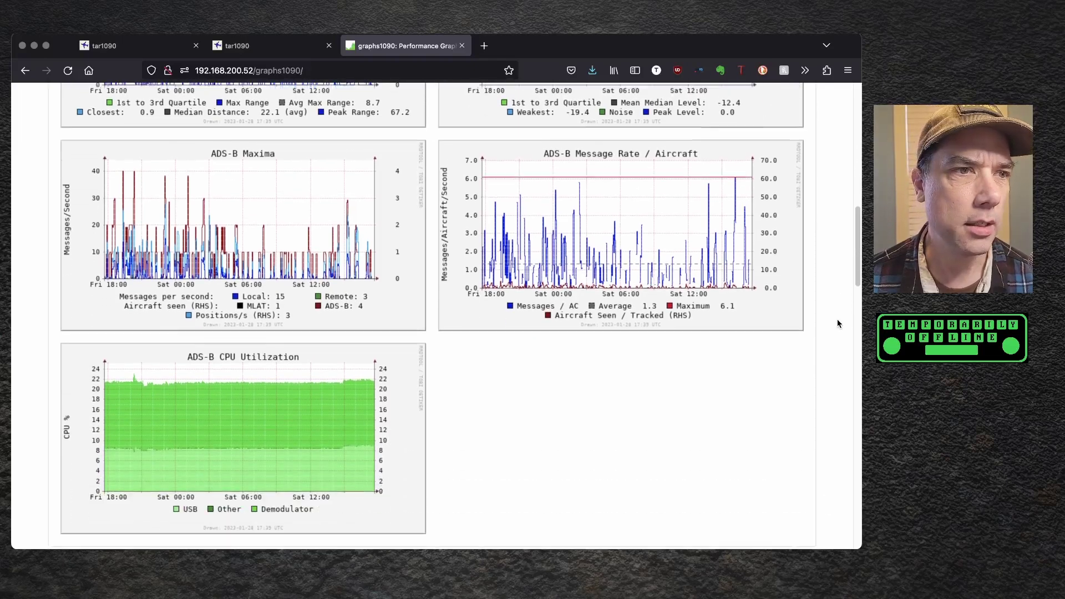